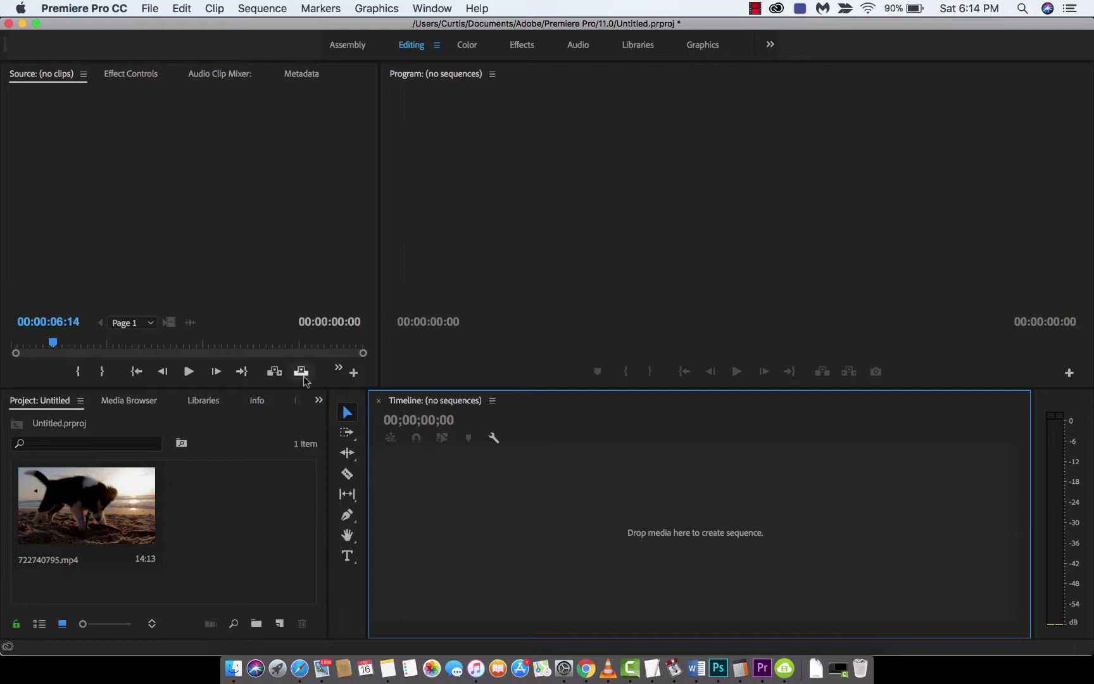
Step: Select the puppy beach clip 722740795.mp4 in the Project panel
click(214, 503)
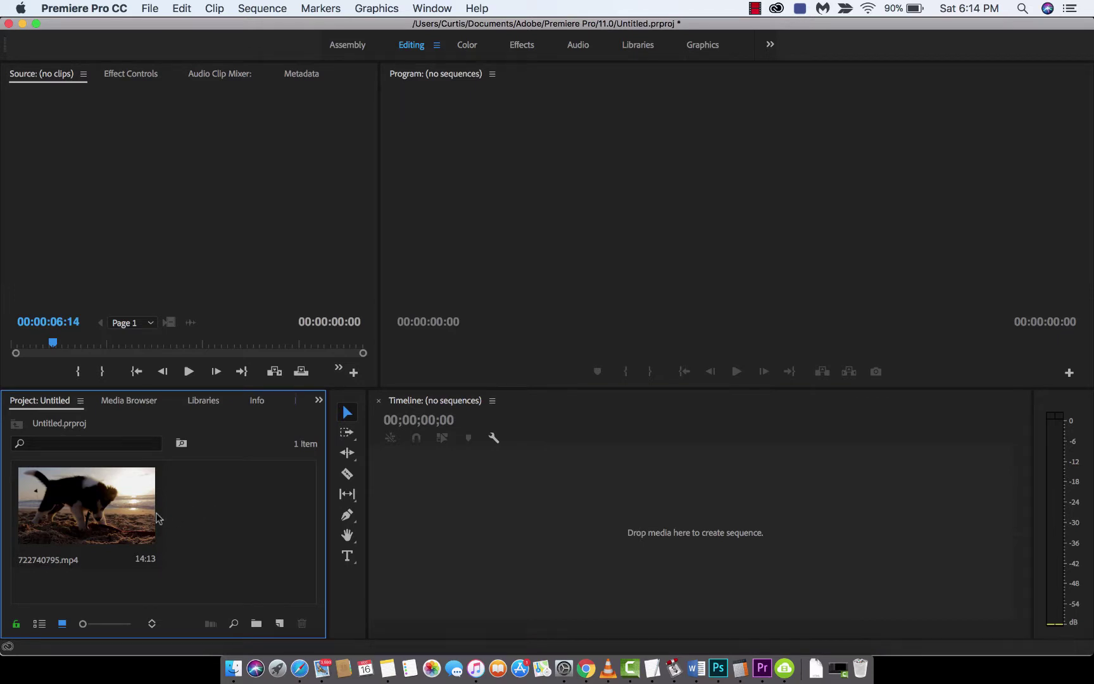
click(124, 511)
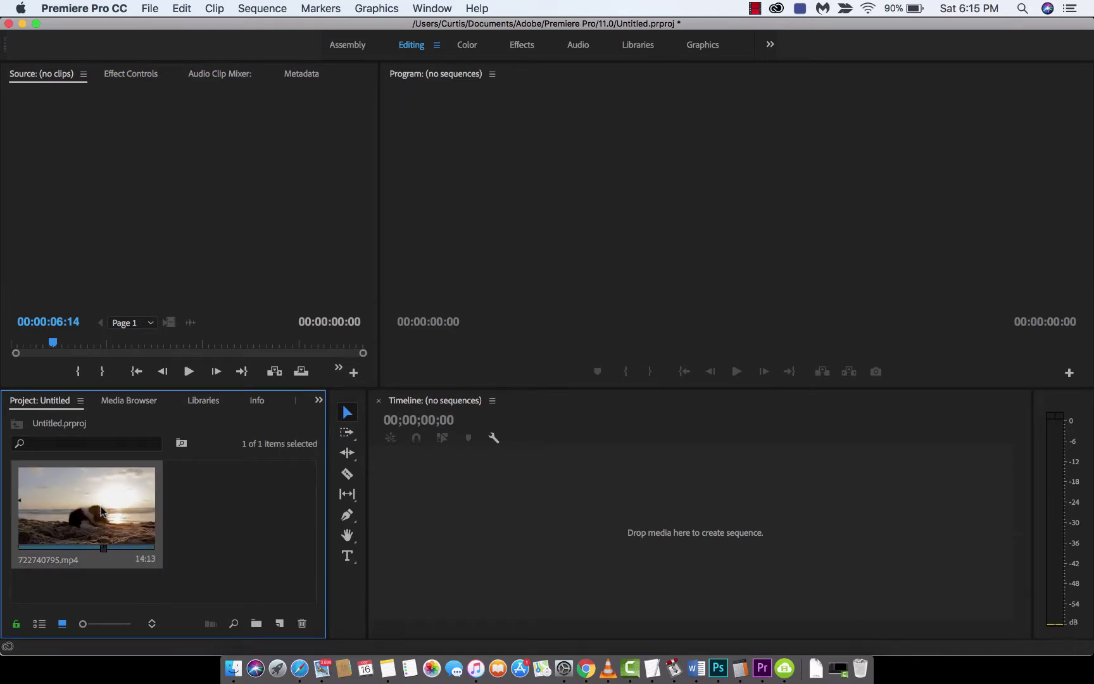
Step: Drop 722740795.mp4 onto the Timeline to make its sequence, scrub the preview, then return to the start
drag(83, 507, 430, 521)
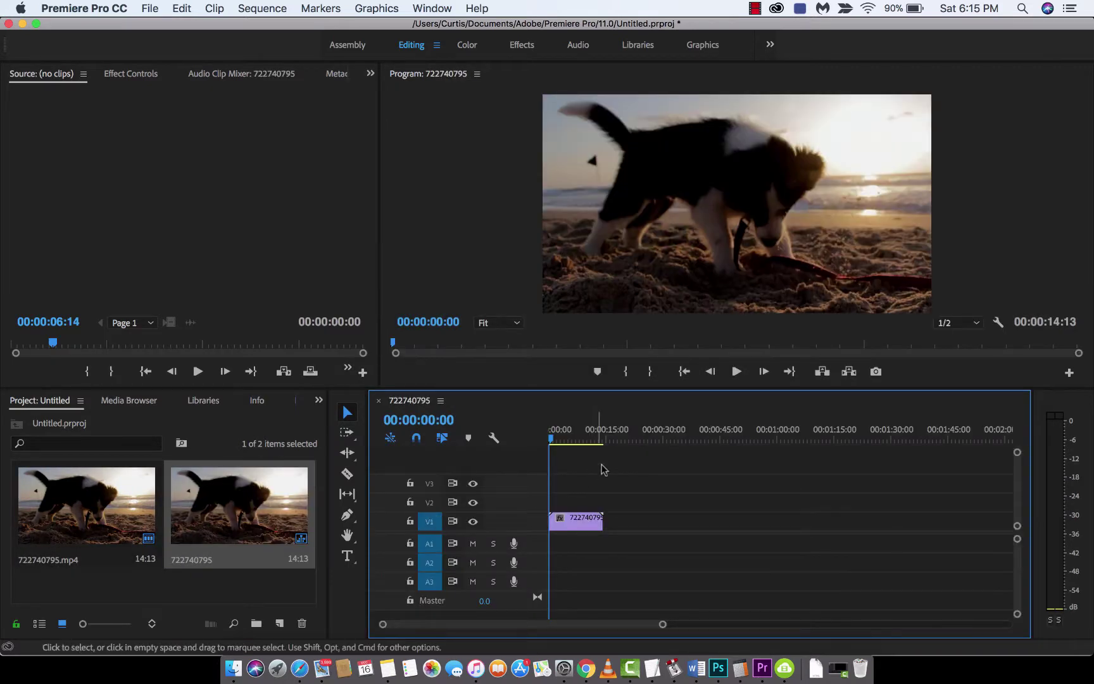
click(567, 437)
mouse_move(577, 436)
mouse_down()
mouse_move(603, 438)
mouse_move(586, 438)
mouse_up()
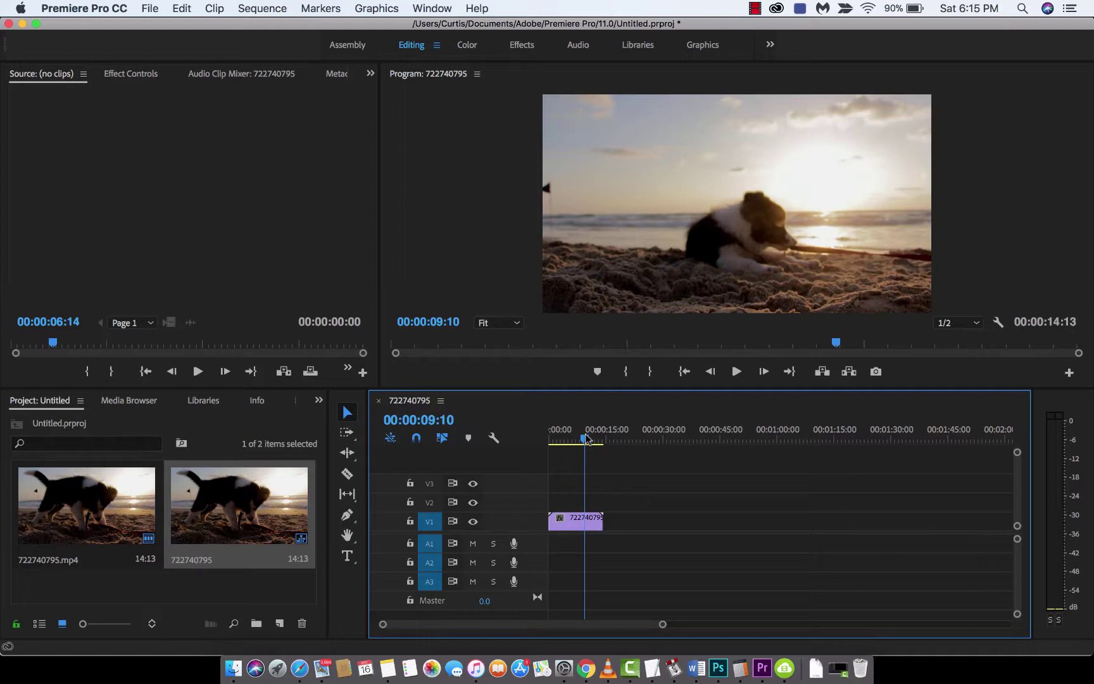
drag(586, 439, 574, 442)
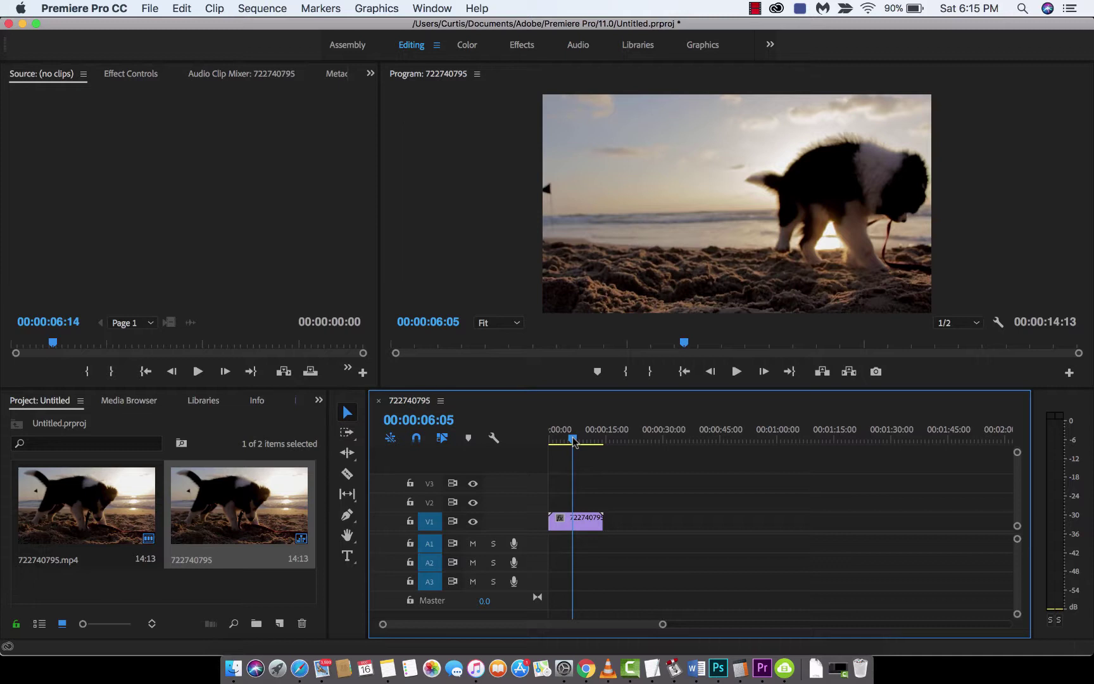
key(Home)
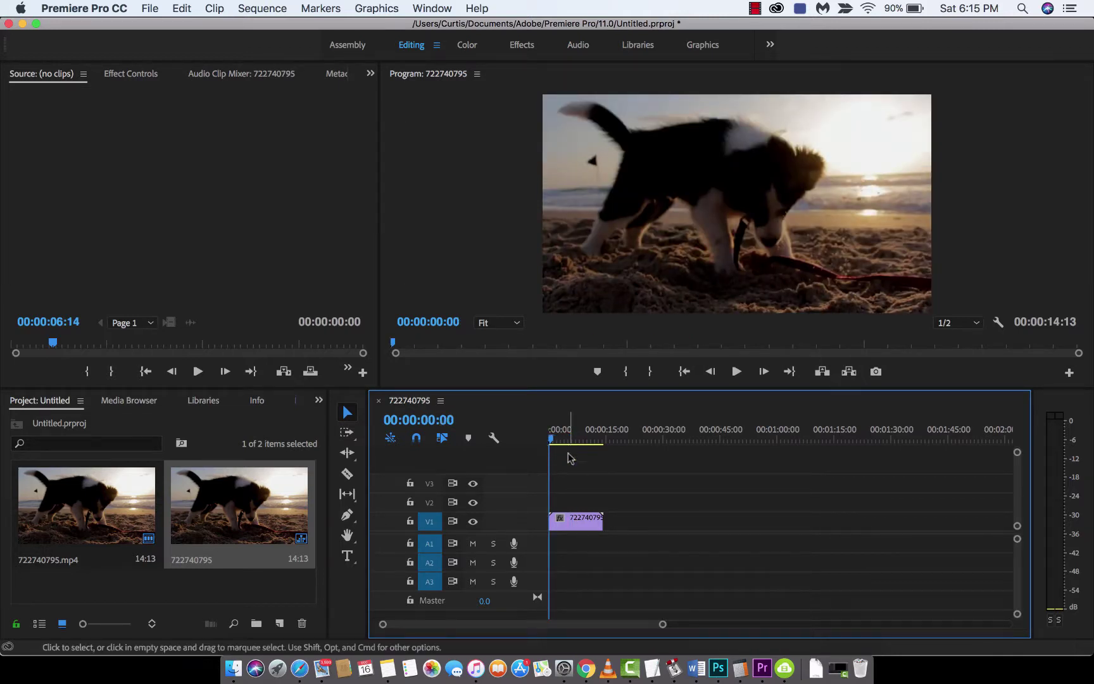
Step: Check the V1 clip's properties (1920x1080, 25 fps, 7.25 MB), then close them
click(574, 523)
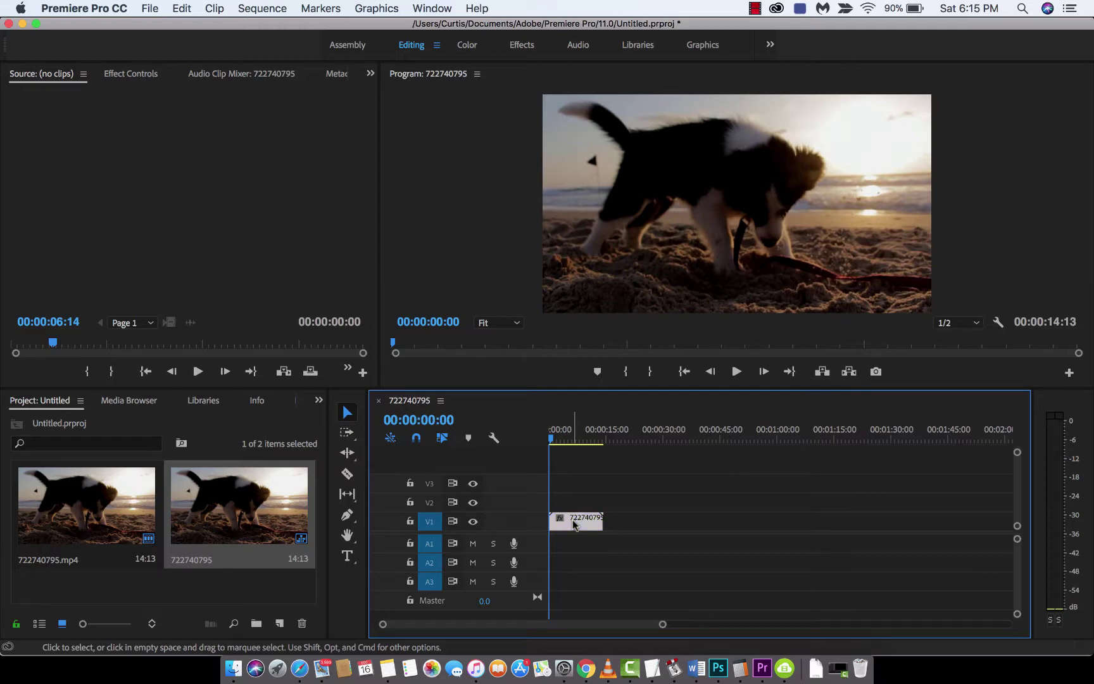
right_click(574, 524)
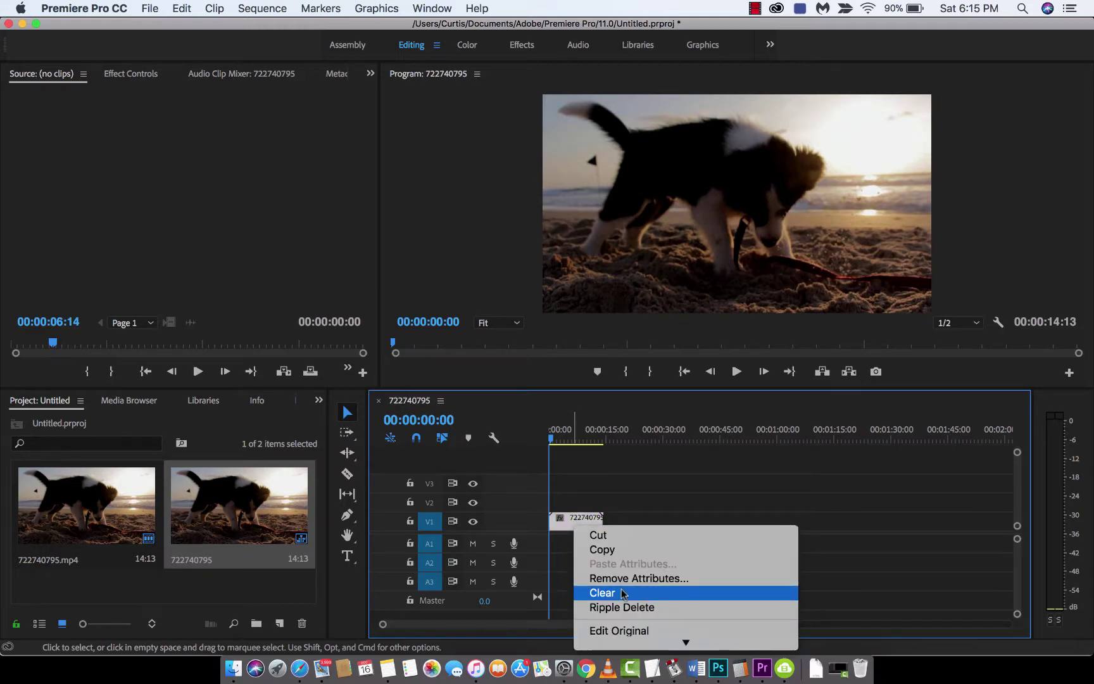
scroll(631, 613, down, 10)
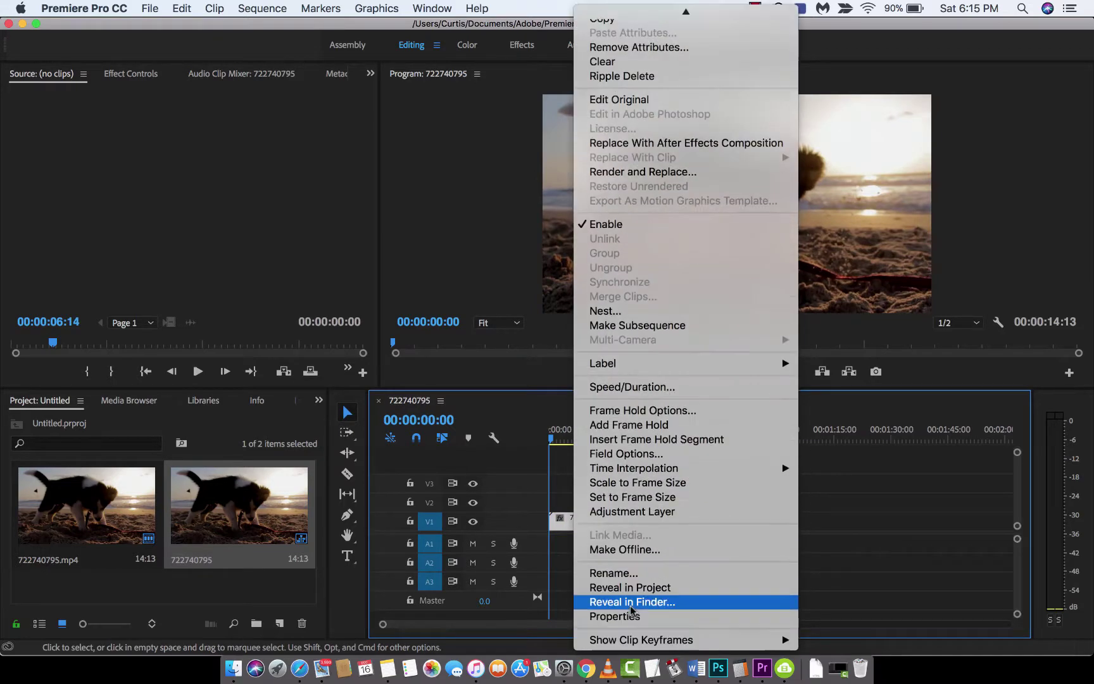
click(635, 618)
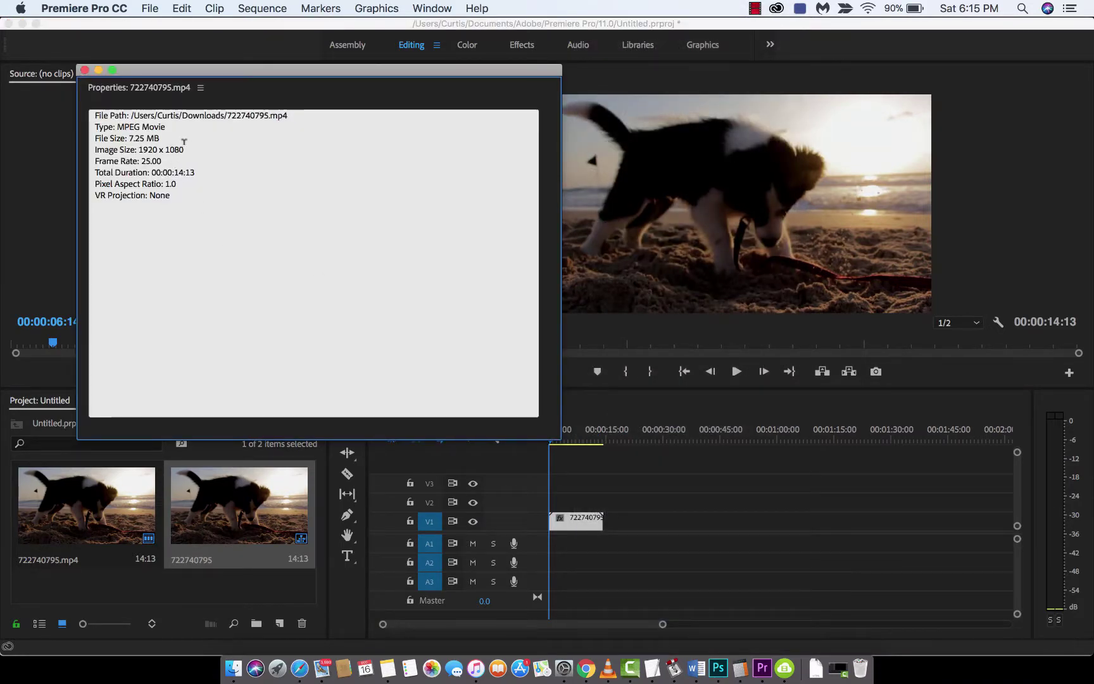
click(85, 70)
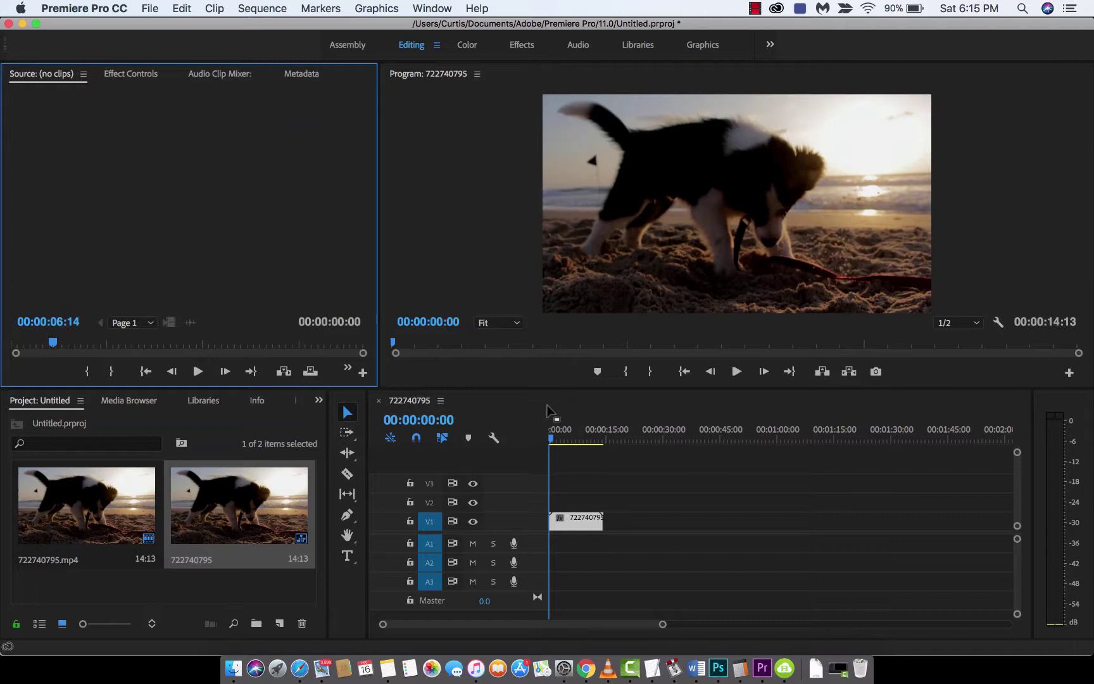
Step: Scrub the sequence around the ten-second mark and bring up the File menu
click(589, 440)
mouse_move(588, 441)
mouse_down()
mouse_move(576, 441)
mouse_move(602, 440)
mouse_move(548, 442)
mouse_move(619, 445)
mouse_move(602, 447)
mouse_up()
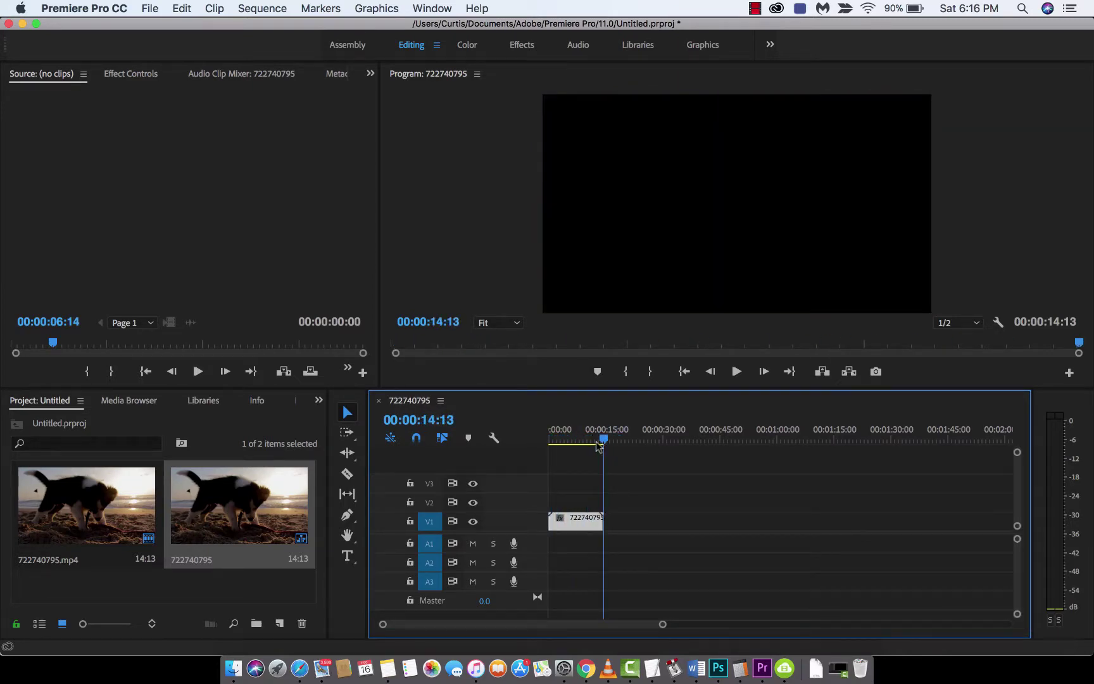
click(154, 6)
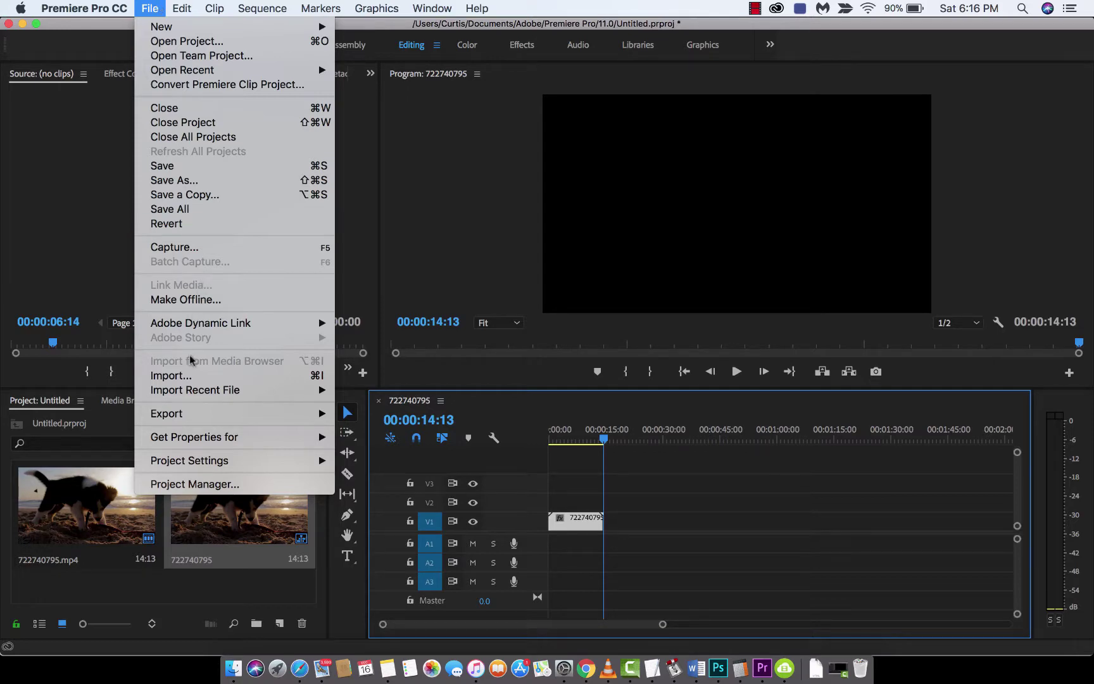
Step: Open Export Media settings with Match Sequence Settings turned off
mouse_move(190, 413)
click(369, 413)
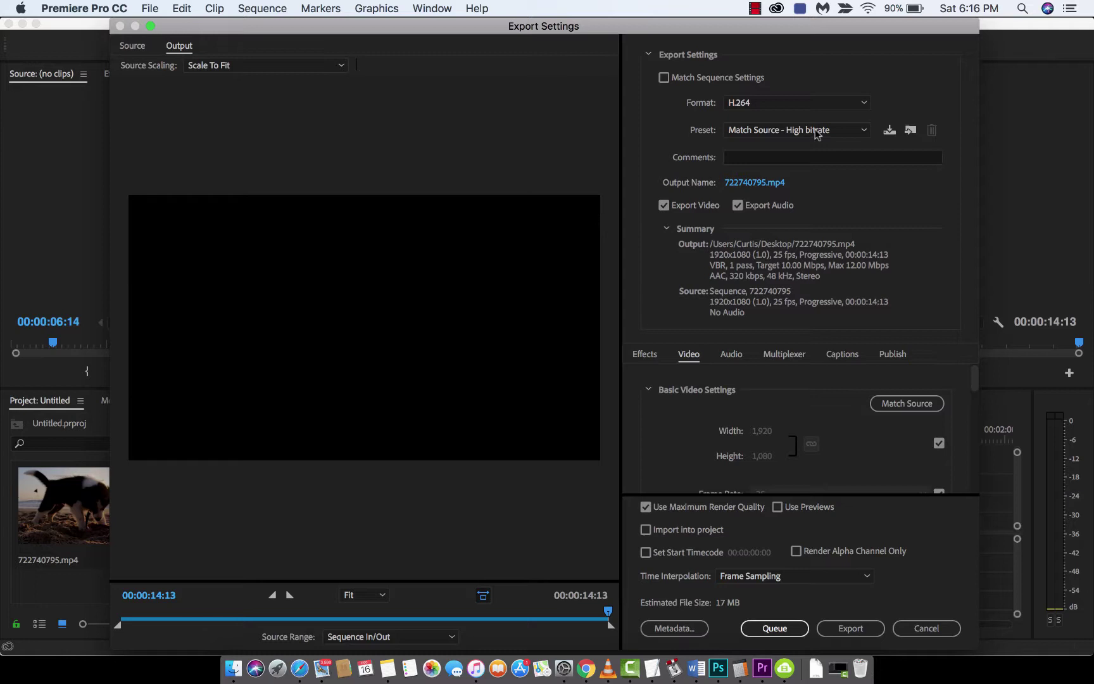
click(663, 78)
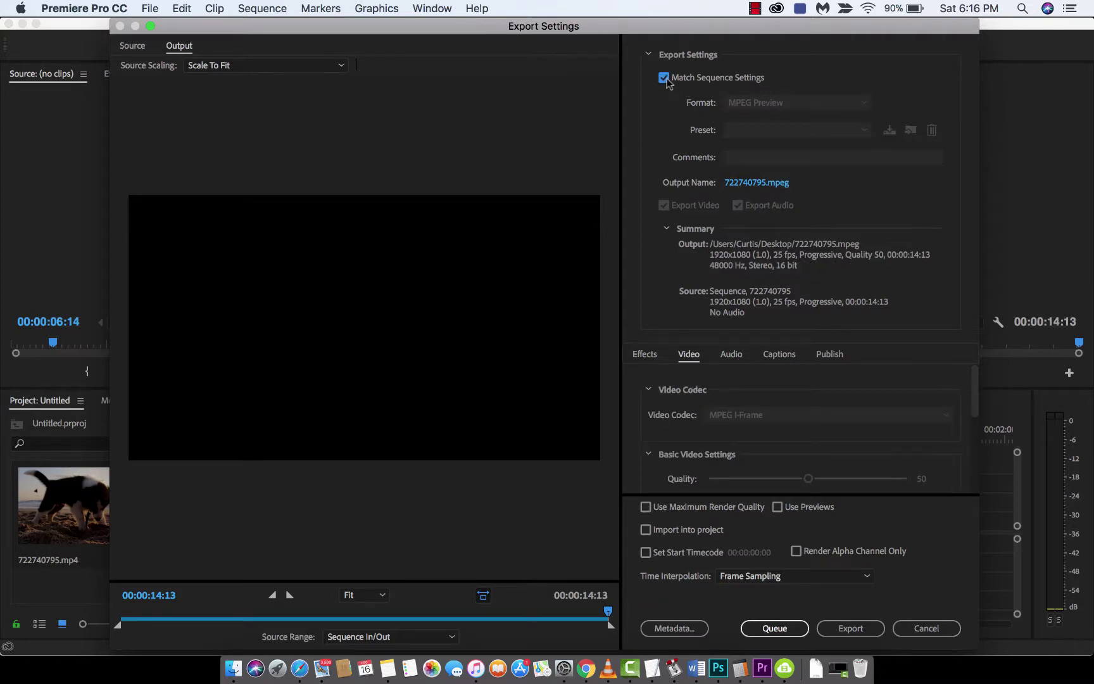
click(663, 77)
Step: Confirm H.264 as the export format
click(770, 105)
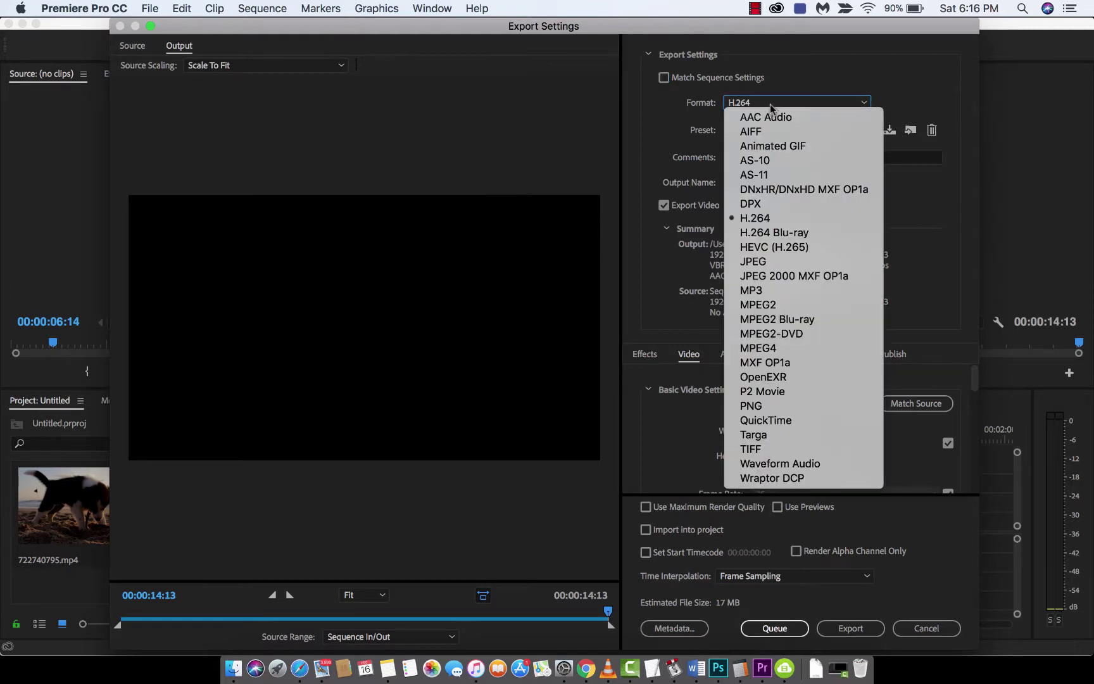
click(773, 219)
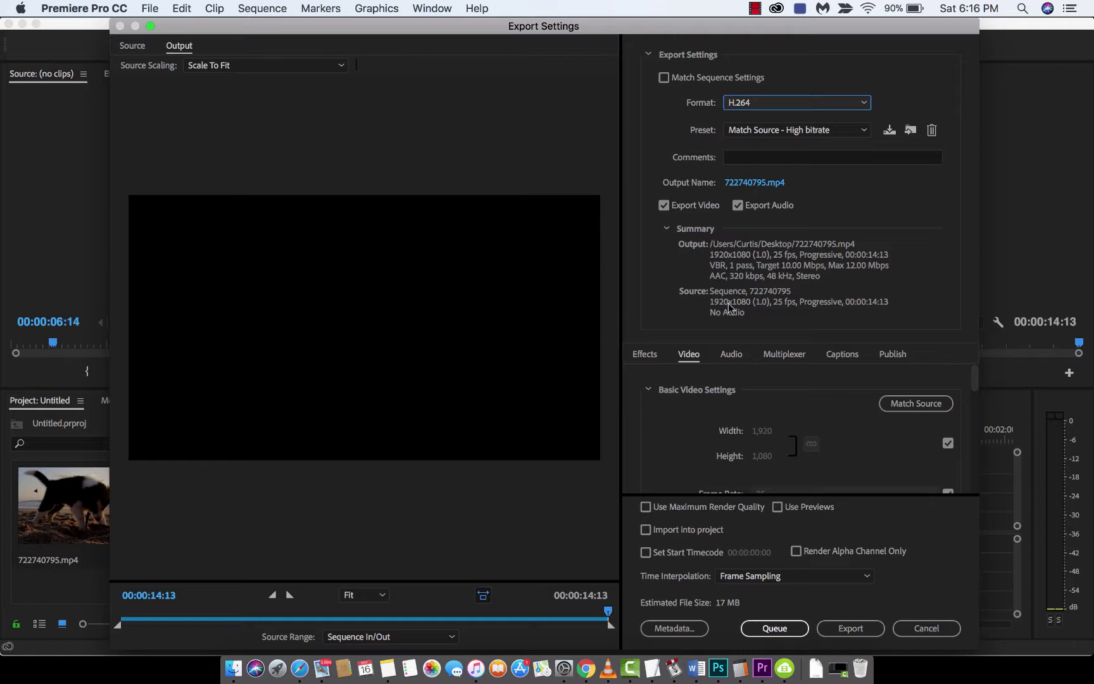
click(829, 105)
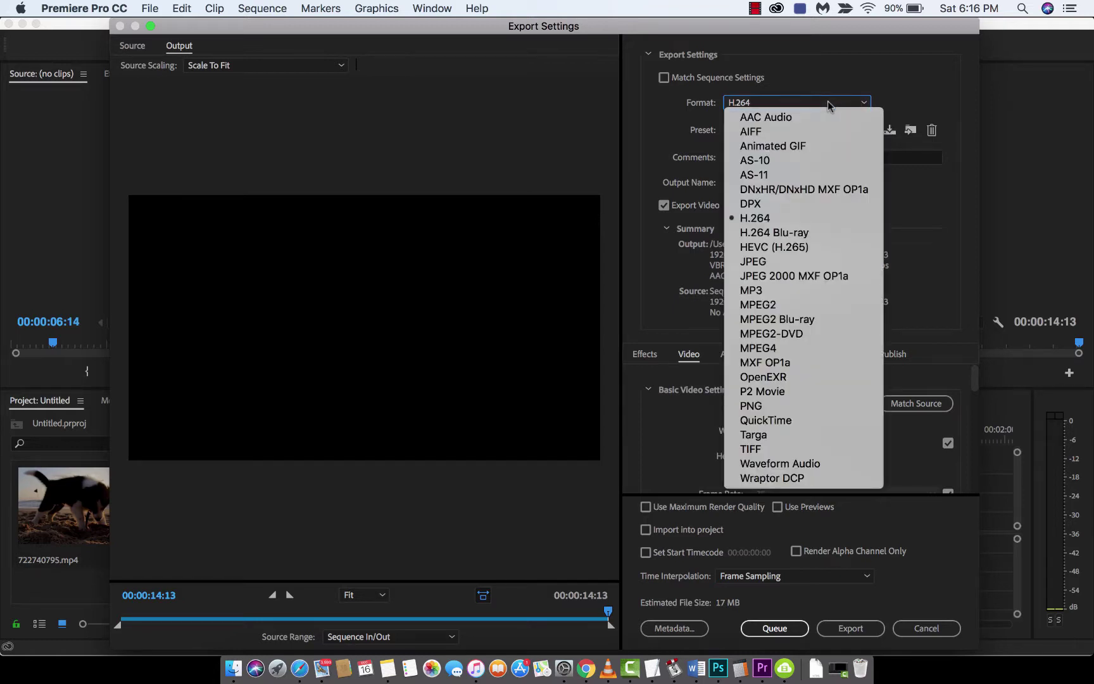
click(829, 106)
click(856, 104)
click(857, 105)
Step: Keep the Match Source - High bitrate preset and review the Effects and Video tabs
click(836, 131)
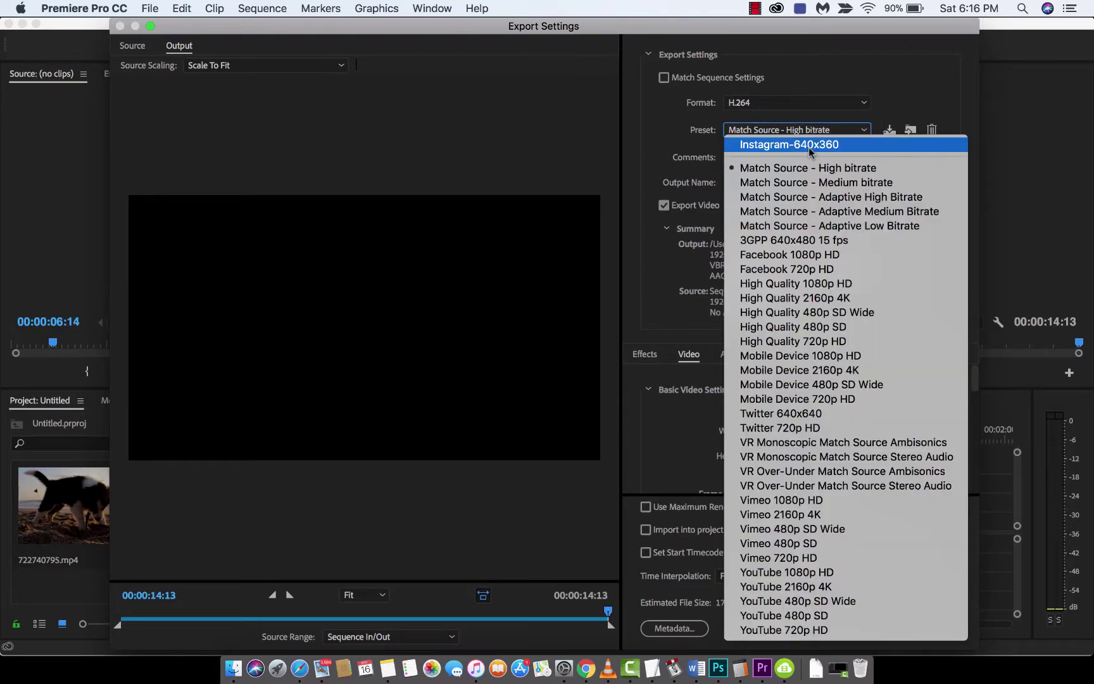
click(680, 149)
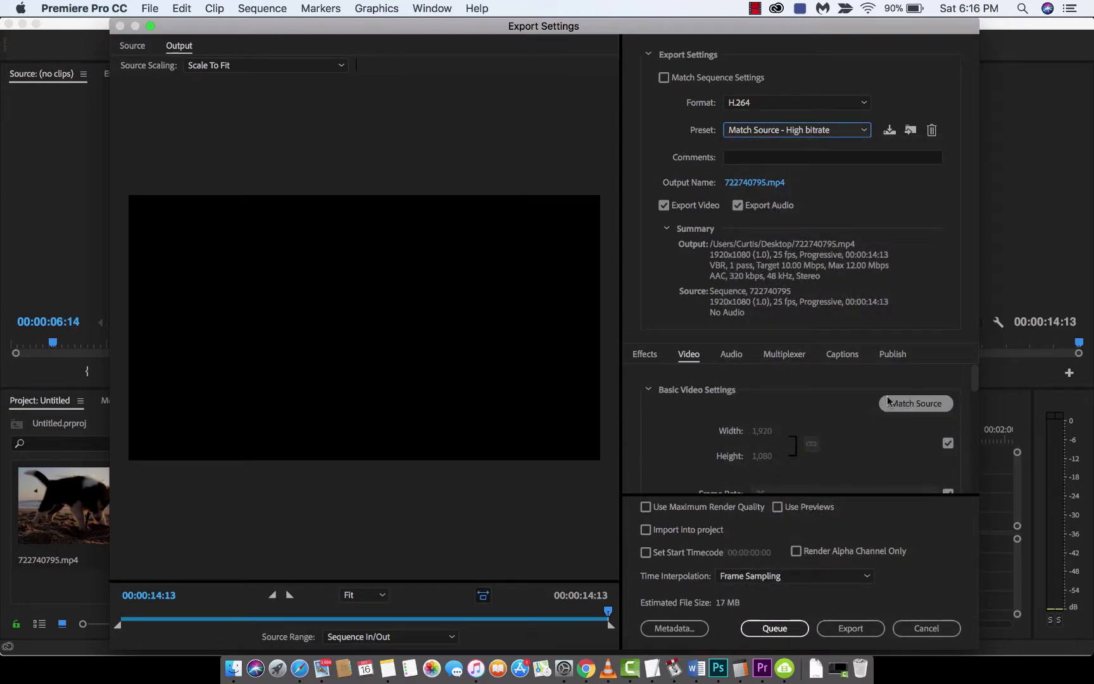
scroll(842, 396, down, 1)
scroll(843, 399, up, 1)
click(652, 354)
click(685, 354)
scroll(779, 406, down, 1)
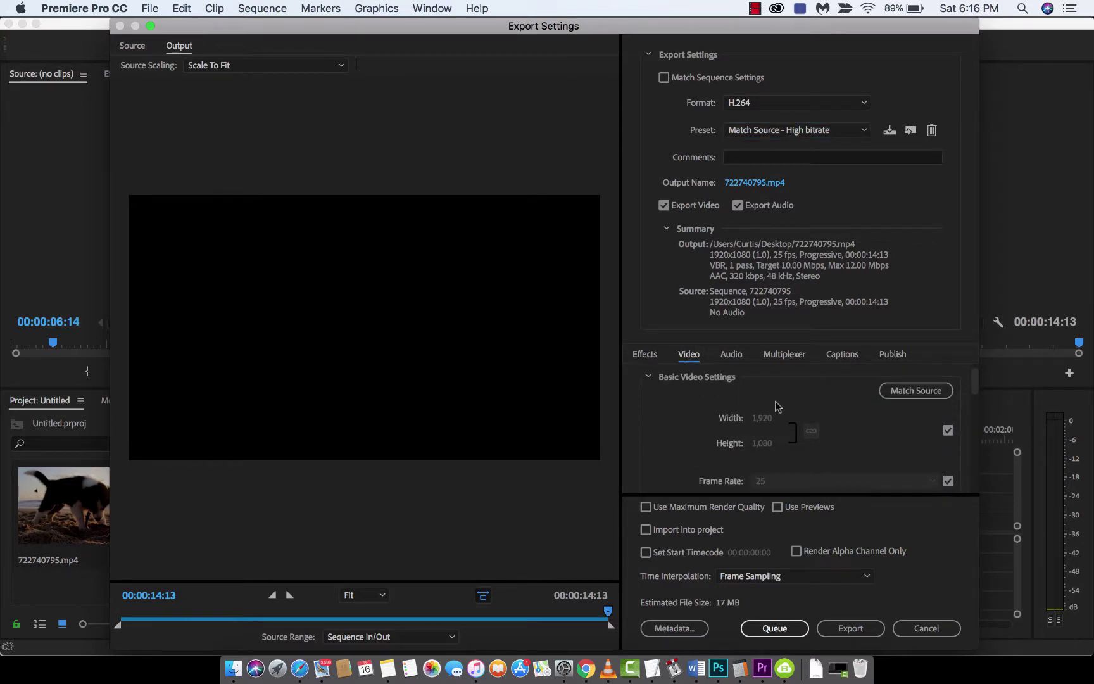
Step: Unlink the frame size from the source and set the width to 640, giving 640x360
click(947, 431)
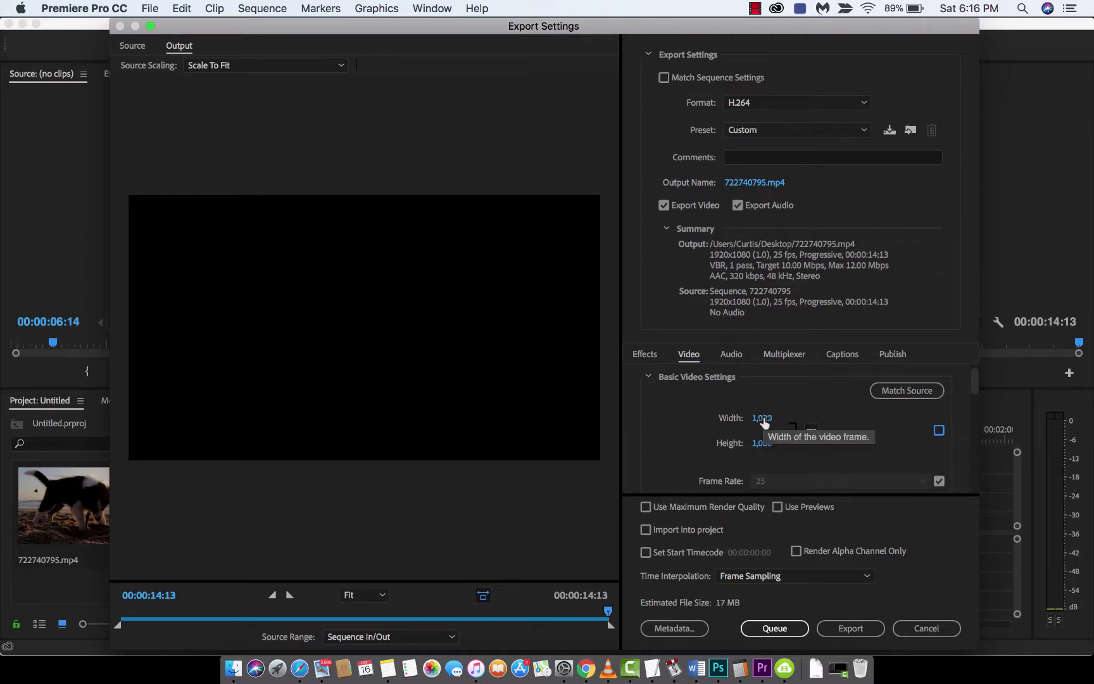
click(763, 419)
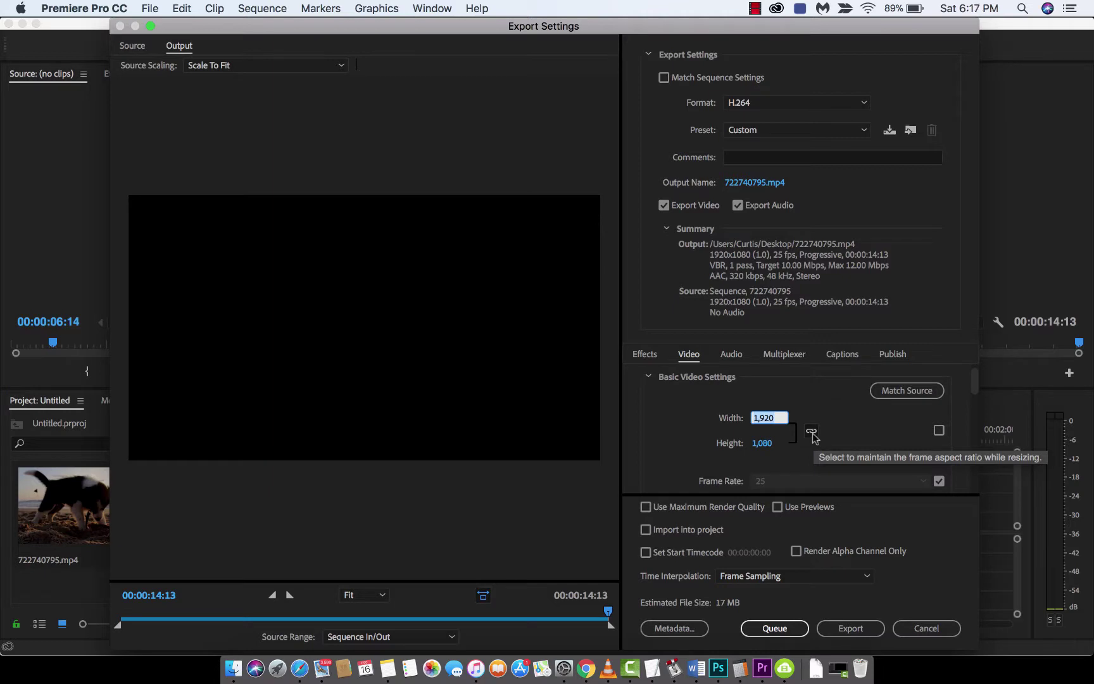
text(640)
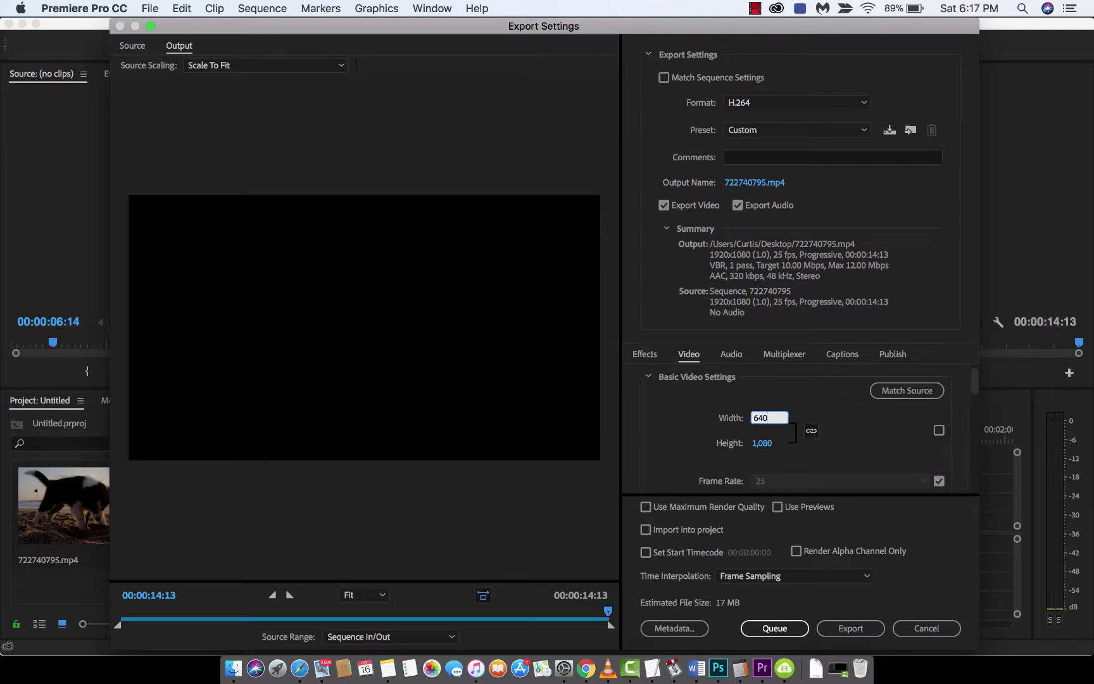
key(Return)
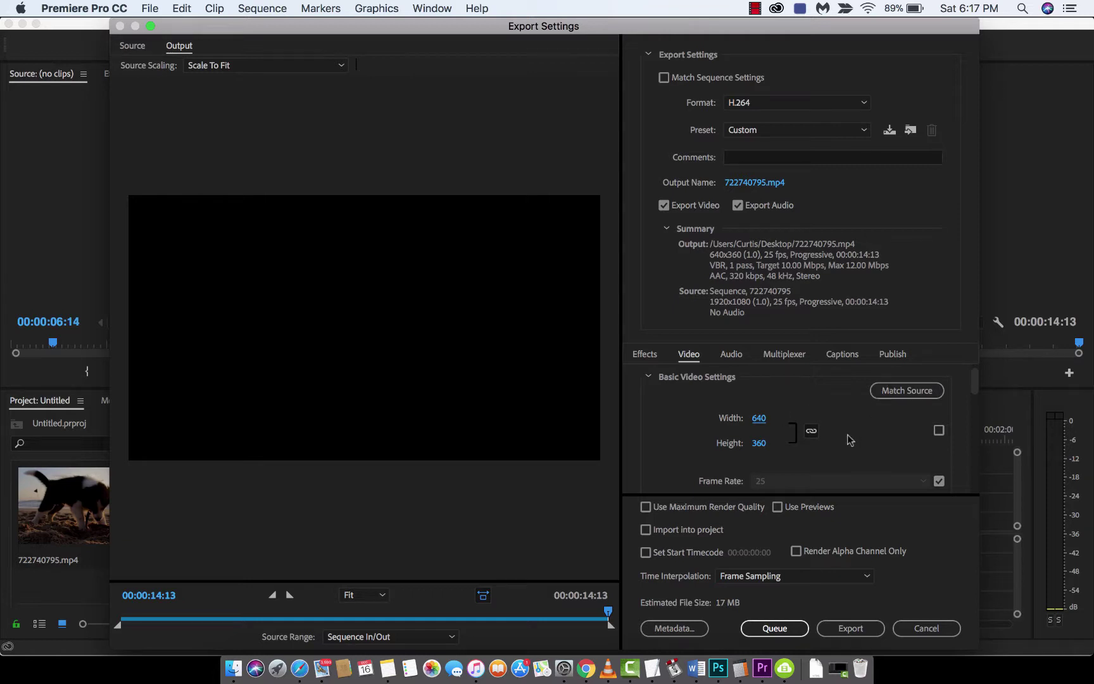
Step: Leave Field Order matching the source in the video settings
scroll(852, 439, down, 2)
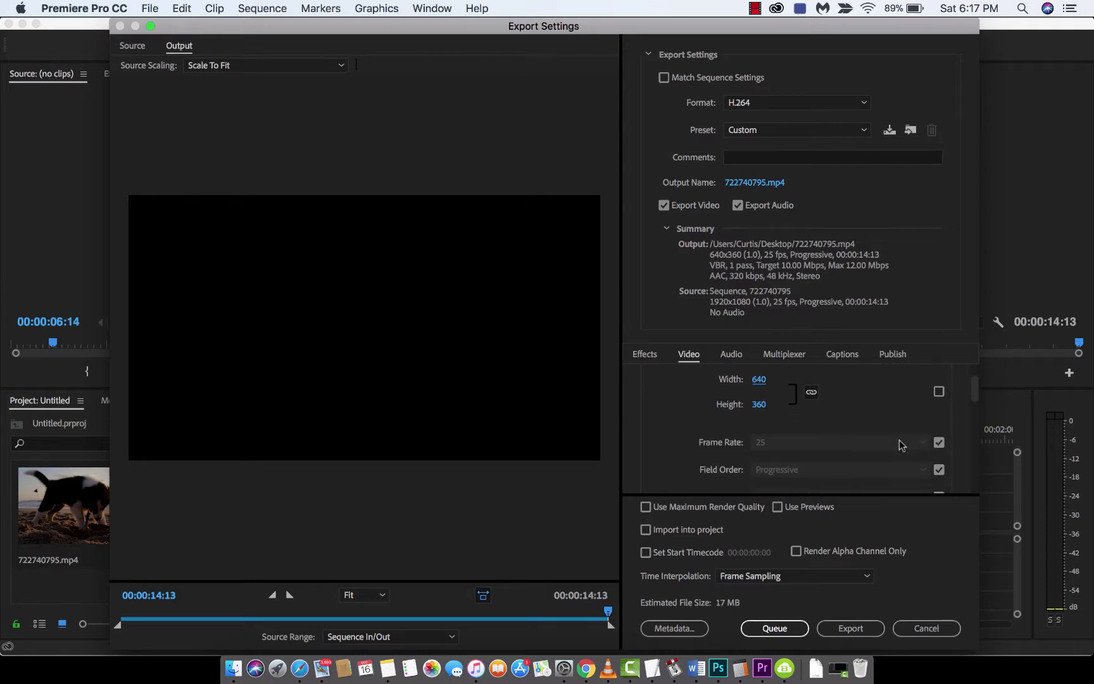
scroll(899, 445, down, 1)
scroll(900, 440, down, 1)
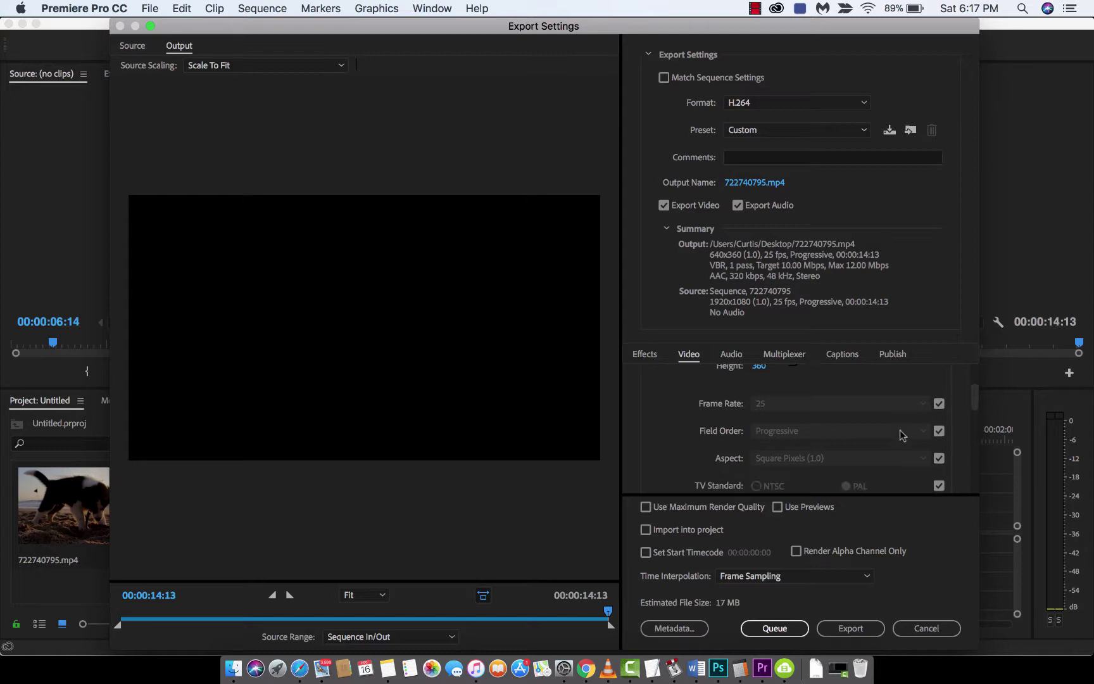
scroll(903, 435, down, 1)
click(939, 404)
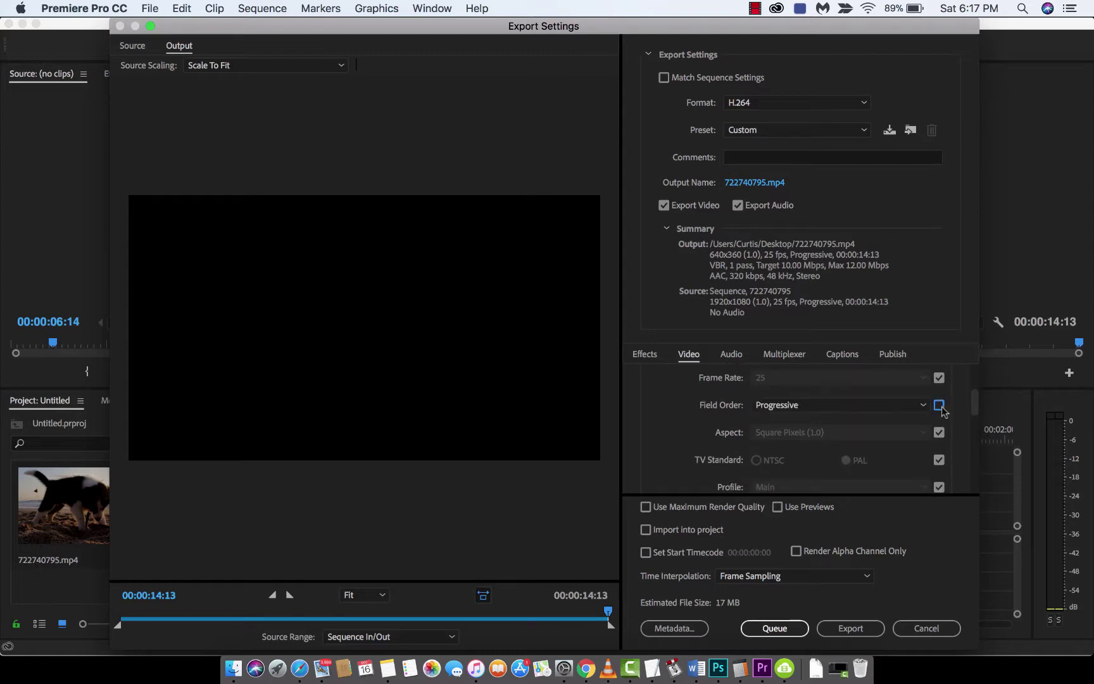
click(939, 405)
Step: Keep the H.264 profile at Main with manual profile selection enabled
scroll(924, 411, down, 3)
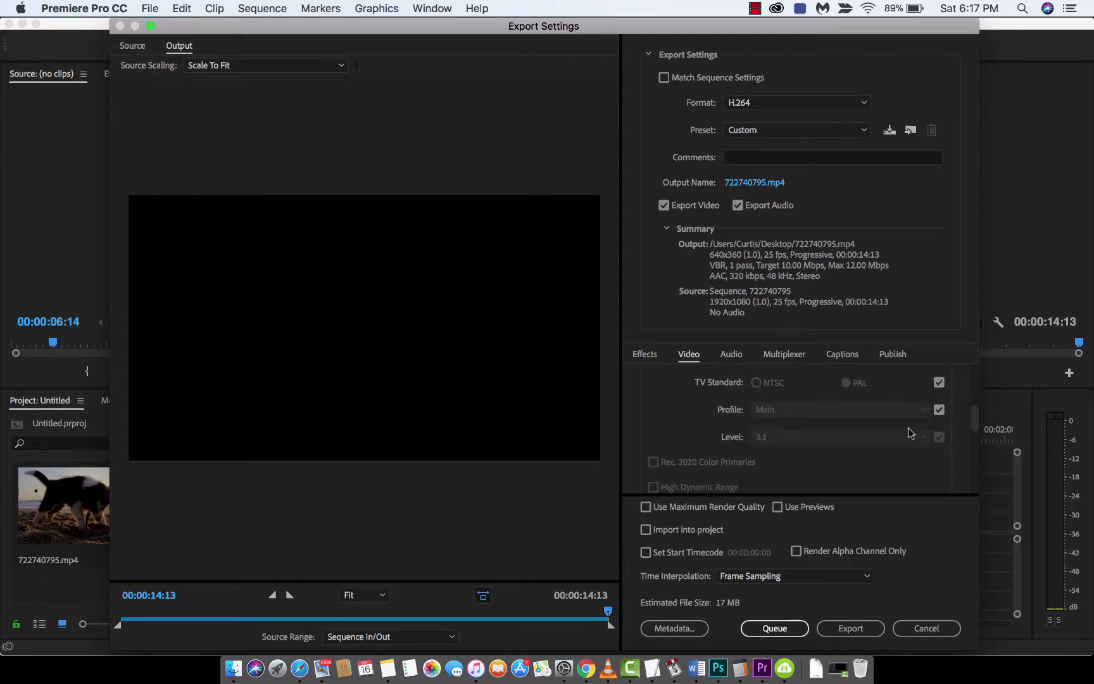
click(939, 410)
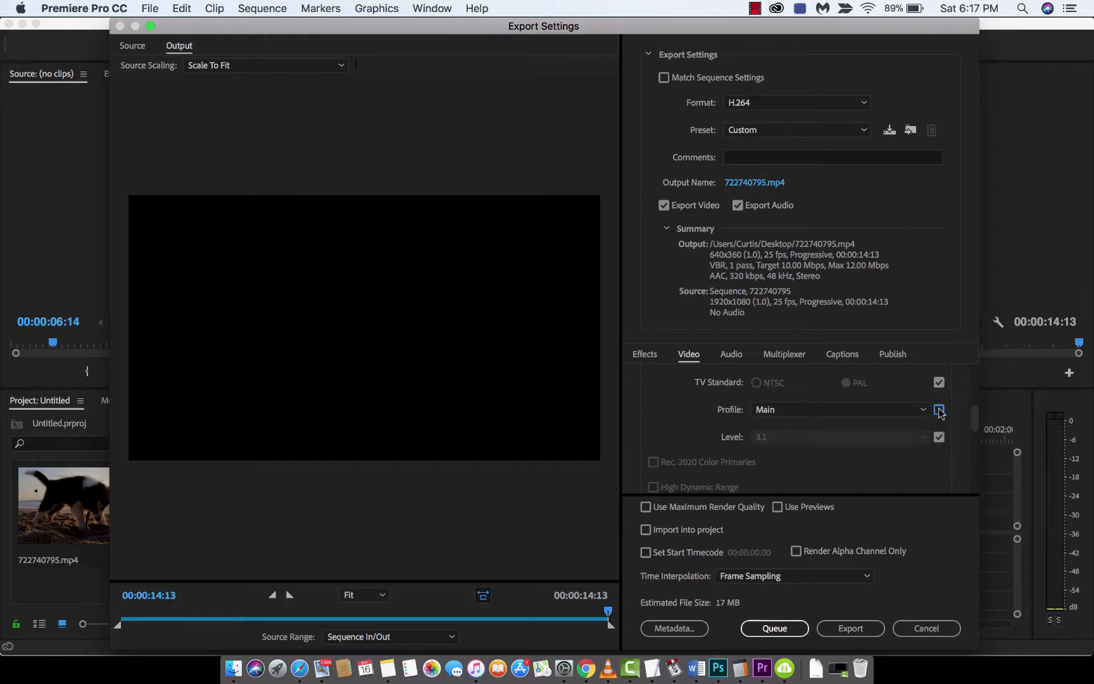
click(886, 416)
click(886, 416)
click(938, 410)
click(939, 410)
click(886, 416)
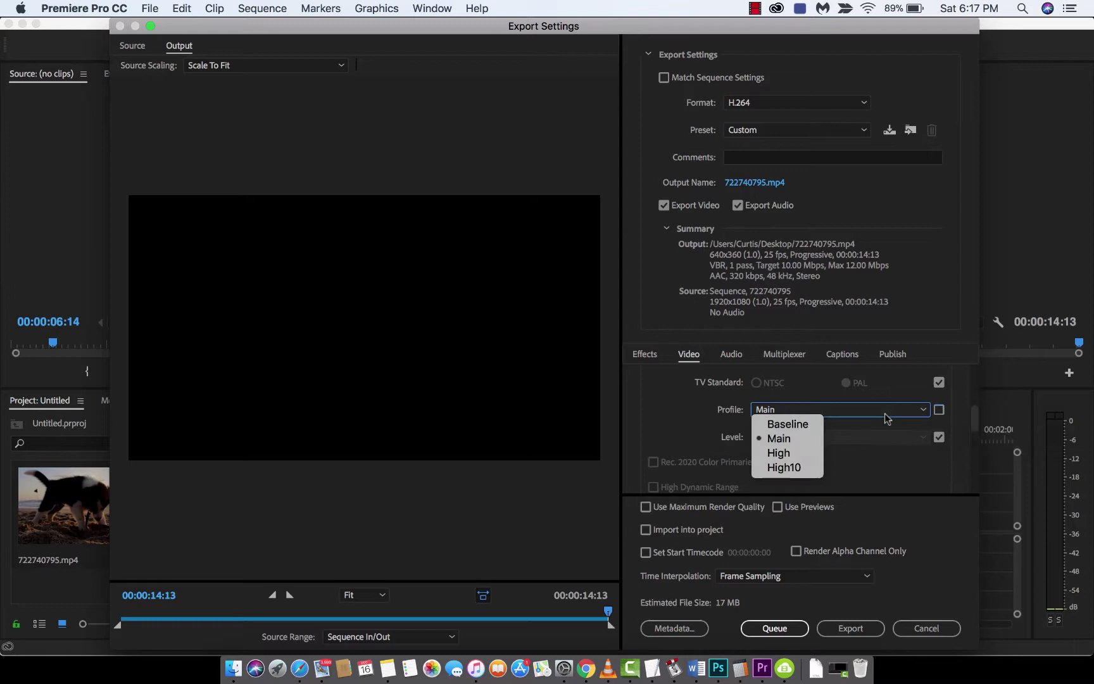
click(818, 440)
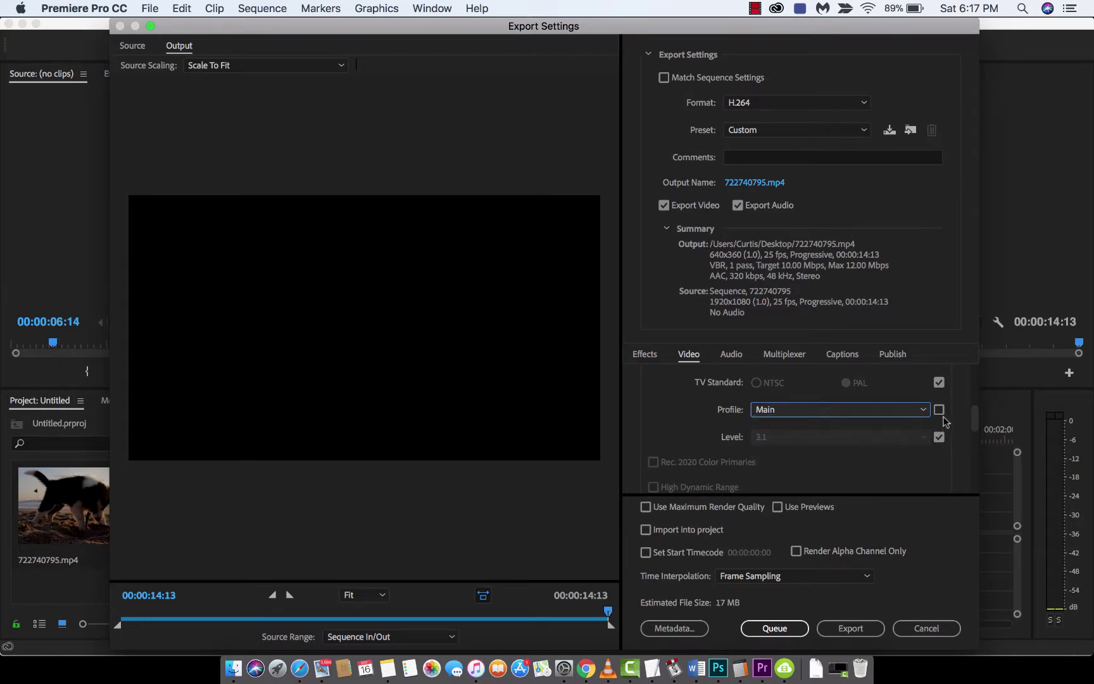
click(939, 410)
click(939, 410)
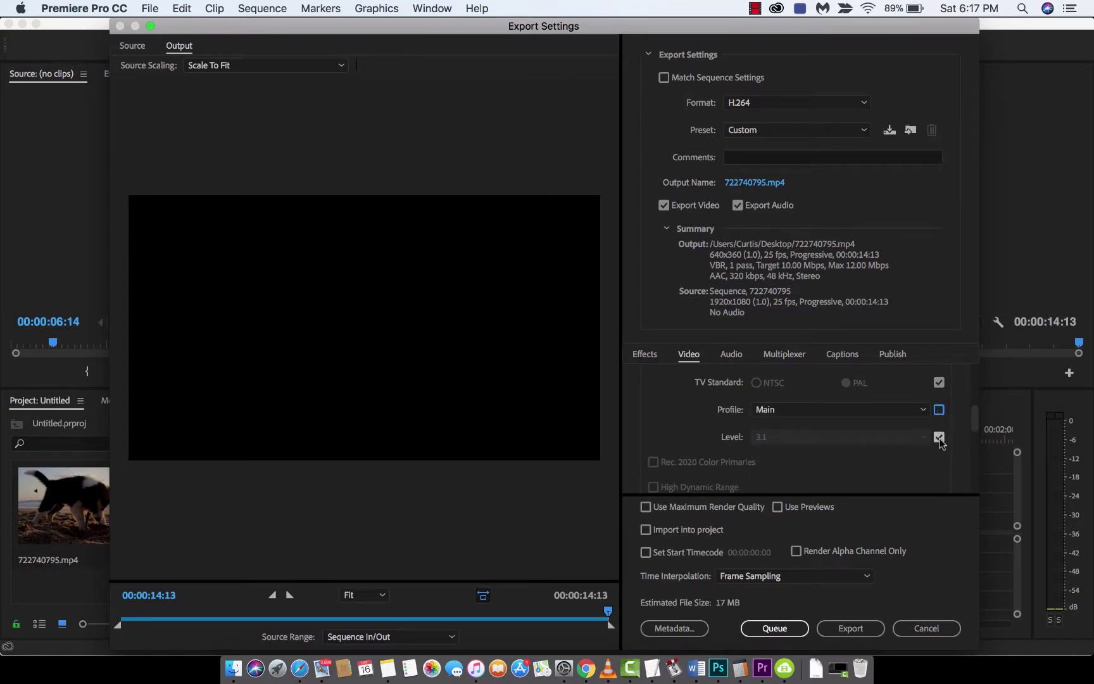
Step: Keep the encoding level at 3.1
click(938, 437)
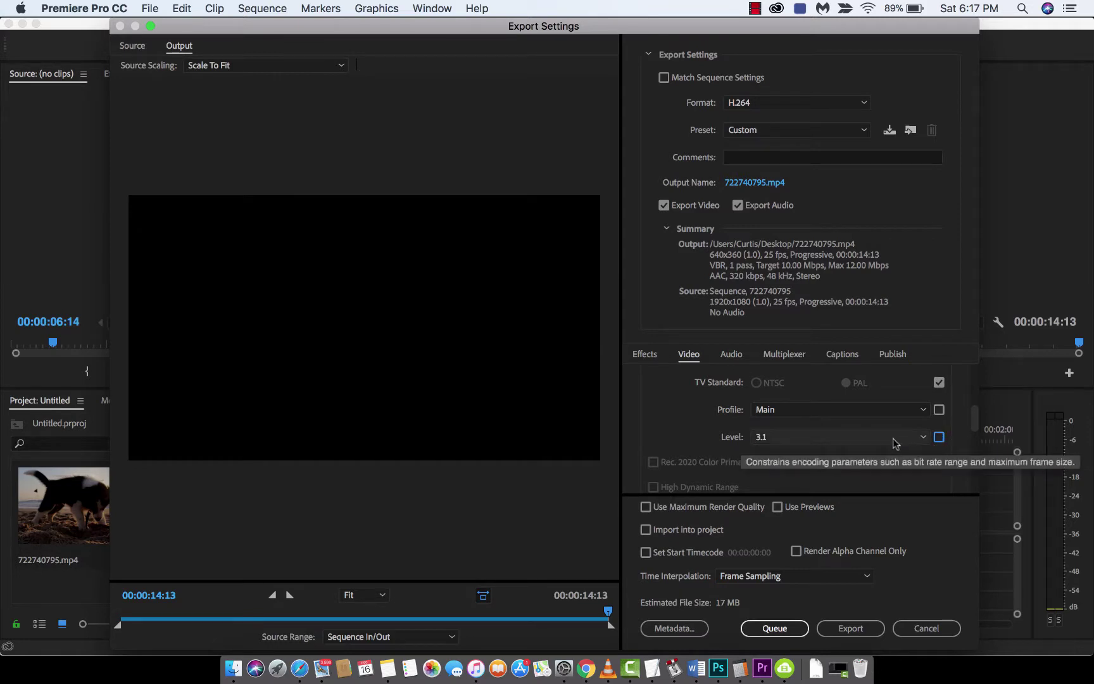
click(892, 439)
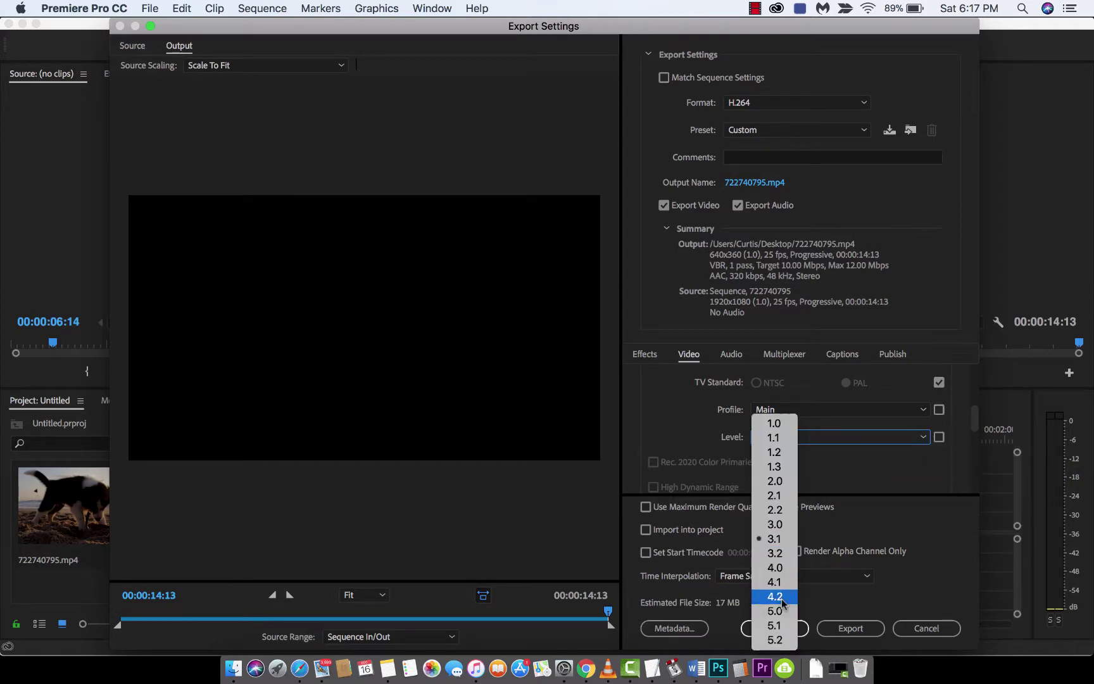
click(784, 538)
click(940, 438)
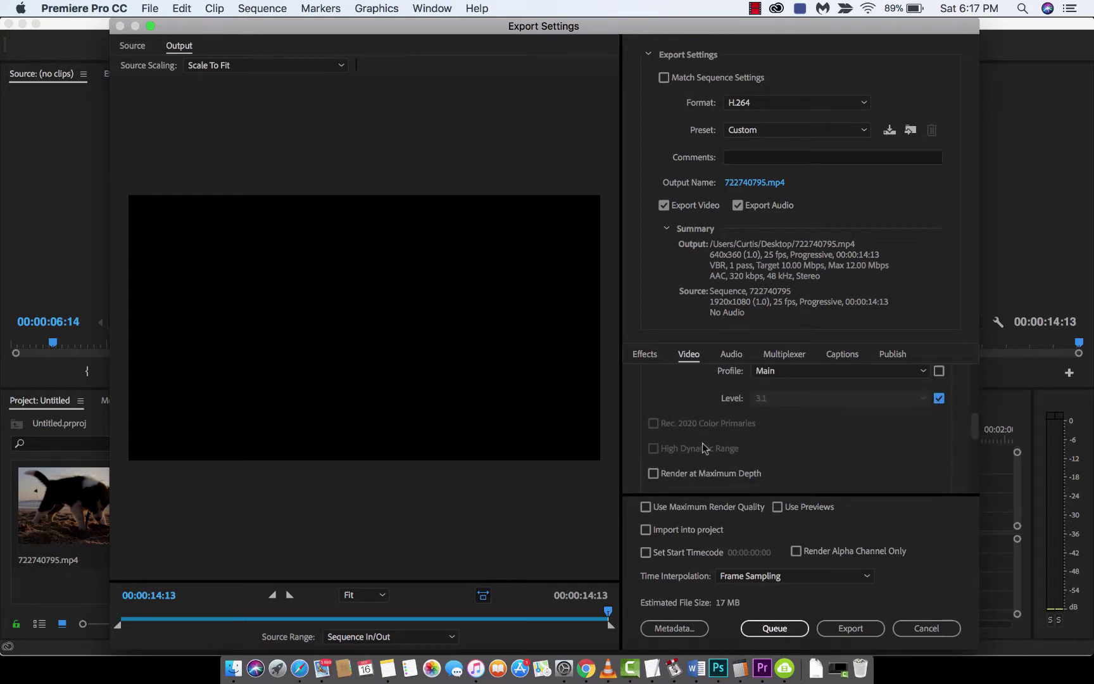
Step: Turn on Render at Maximum Depth
scroll(706, 453, down, 2)
scroll(700, 462, up, 3)
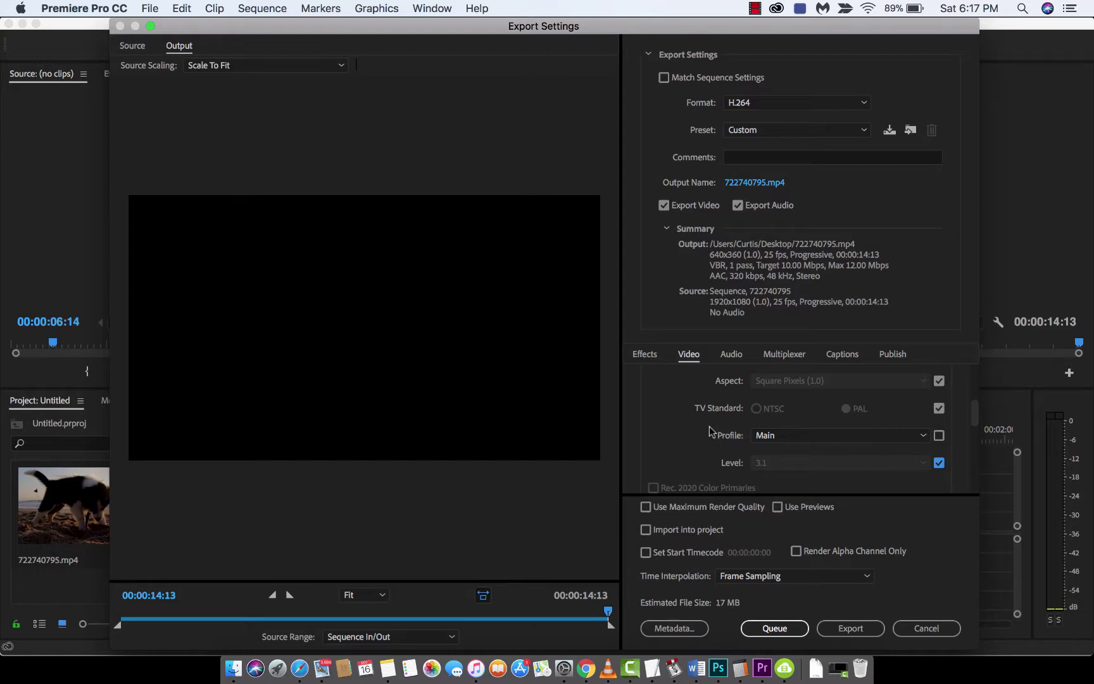
scroll(709, 428, down, 4)
click(652, 435)
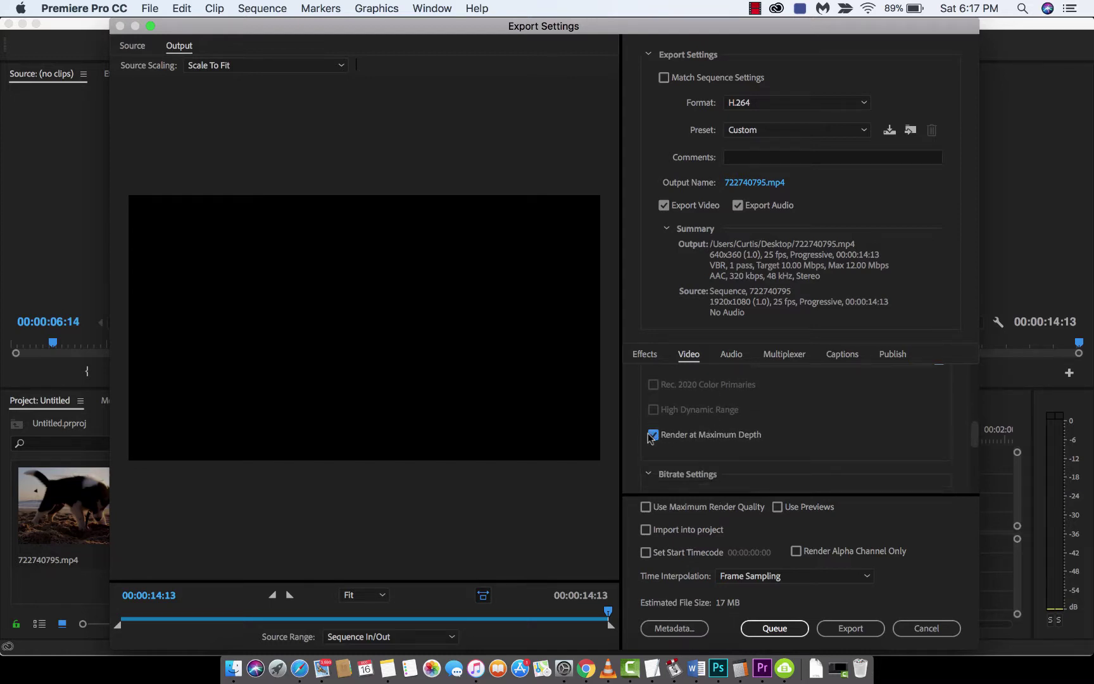
Step: Switch Bitrate Encoding to VBR, 2 pass
scroll(806, 440, down, 3)
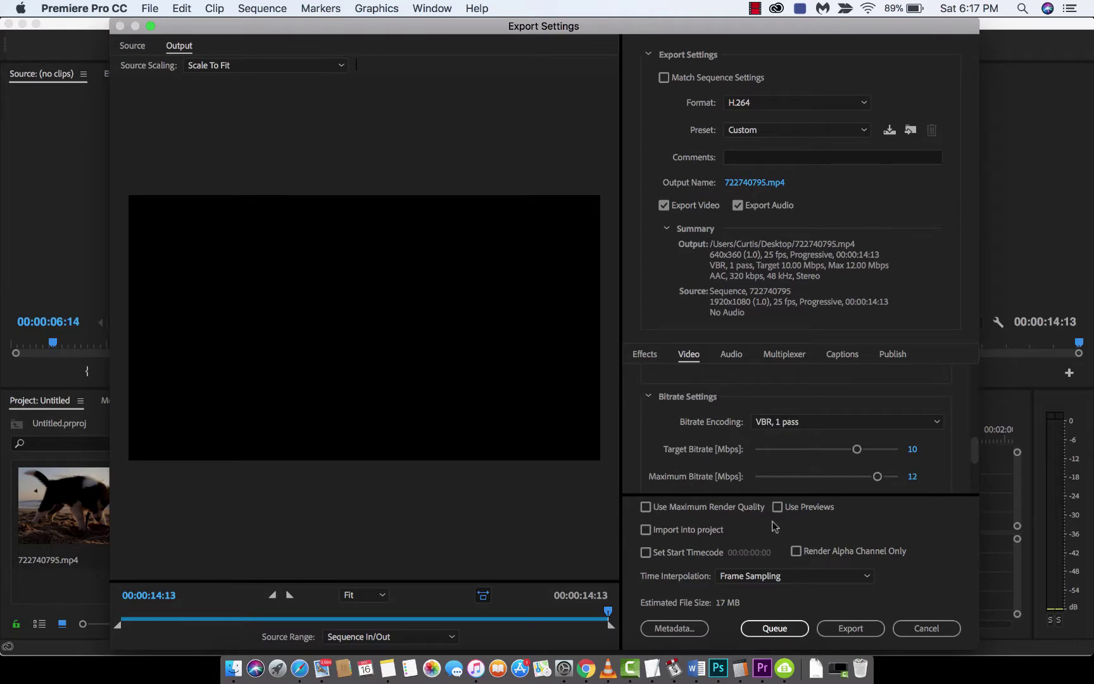
click(807, 423)
click(791, 466)
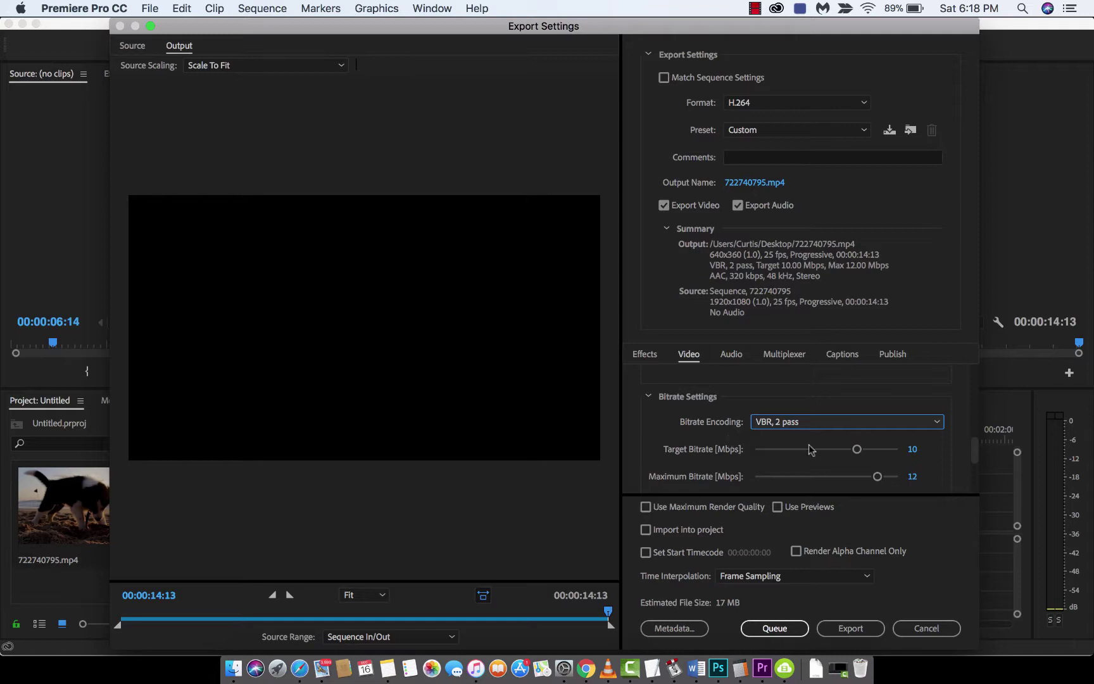
Step: Set Target Bitrate to 3 Mbps and Maximum Bitrate to 4 Mbps
click(857, 449)
drag(857, 449, 822, 449)
click(911, 449)
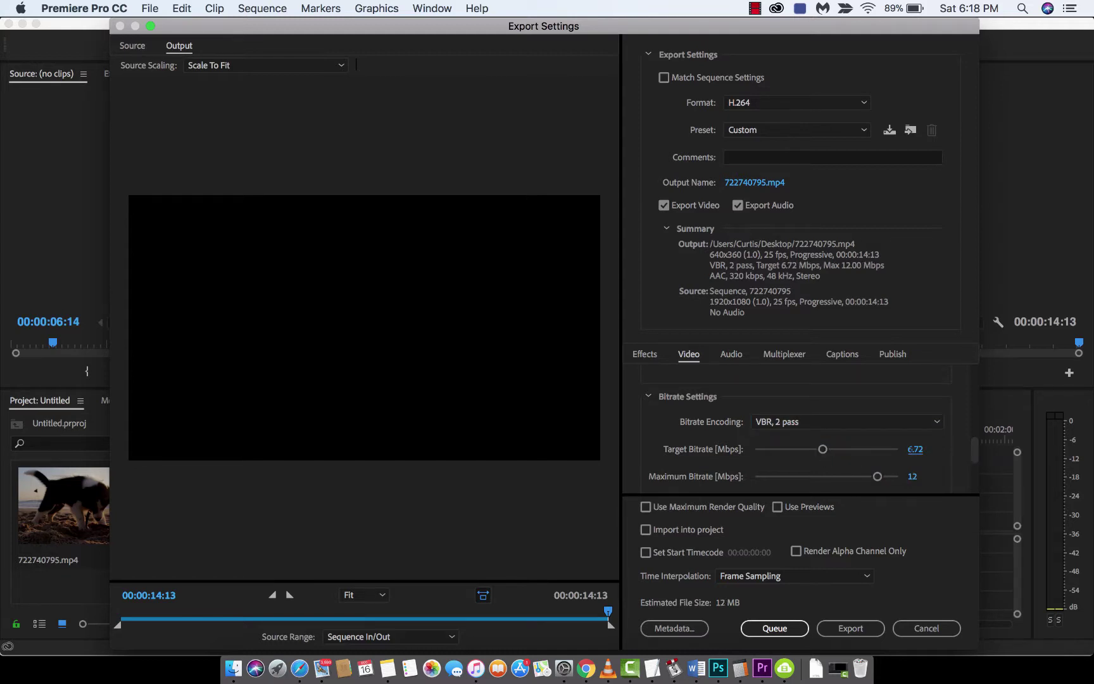
text(3)
key(Return)
click(910, 477)
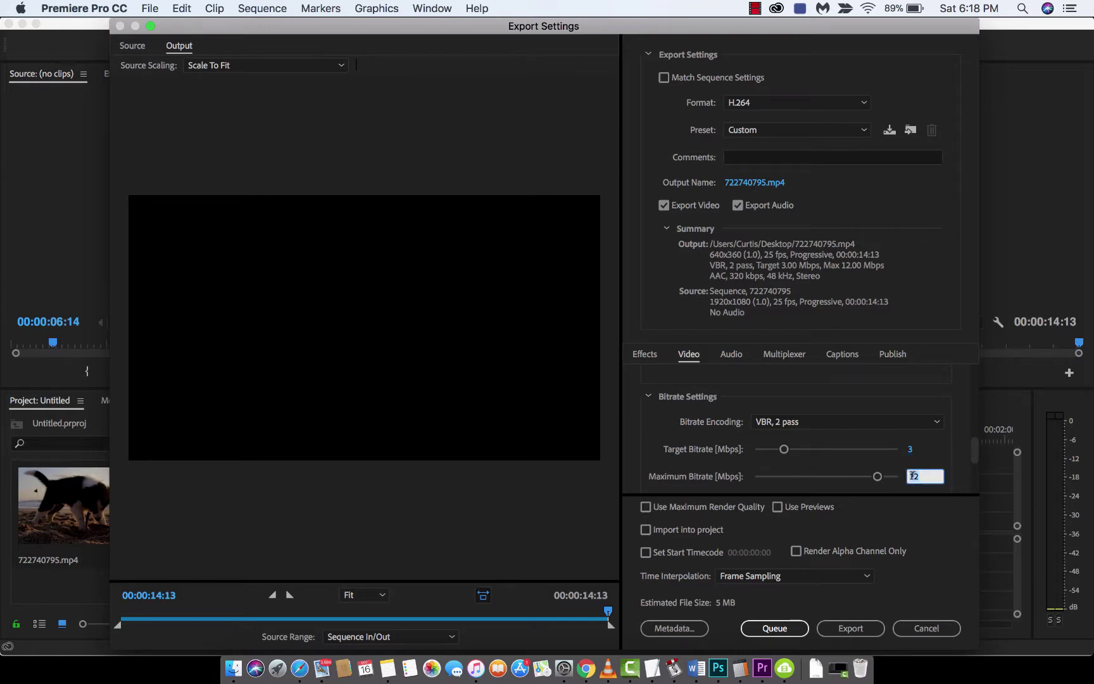
text(4)
key(Return)
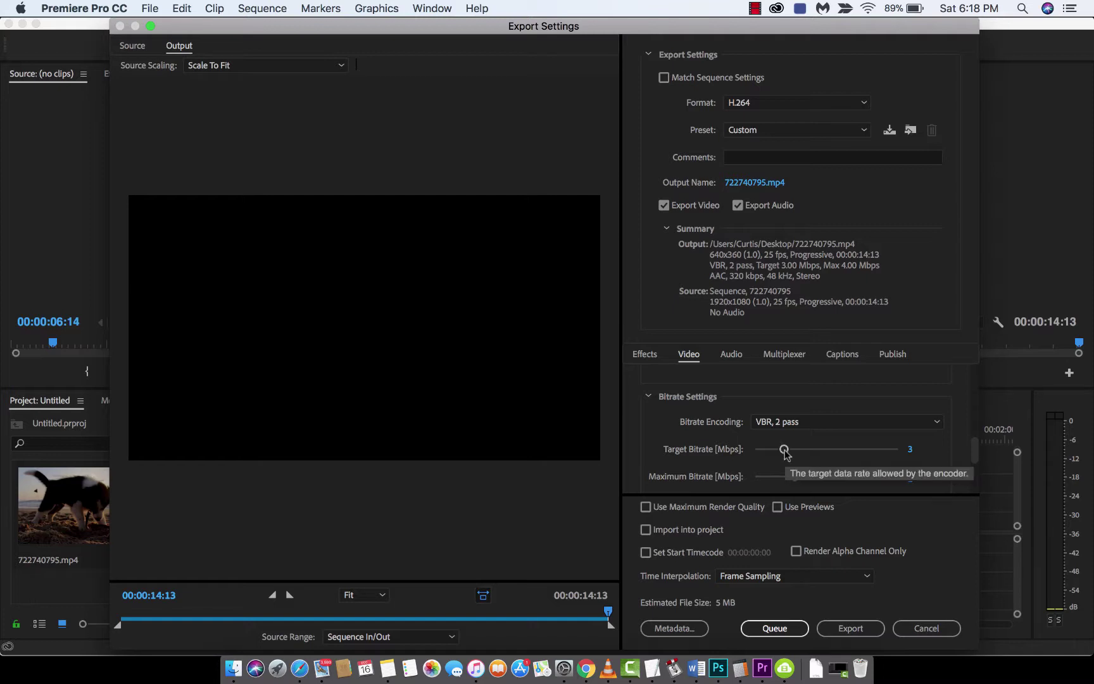
Step: After trying the slider, re-enter 3 Mbps target and 4 Mbps maximum bitrate, checking the 5 MB estimate
drag(783, 448, 859, 449)
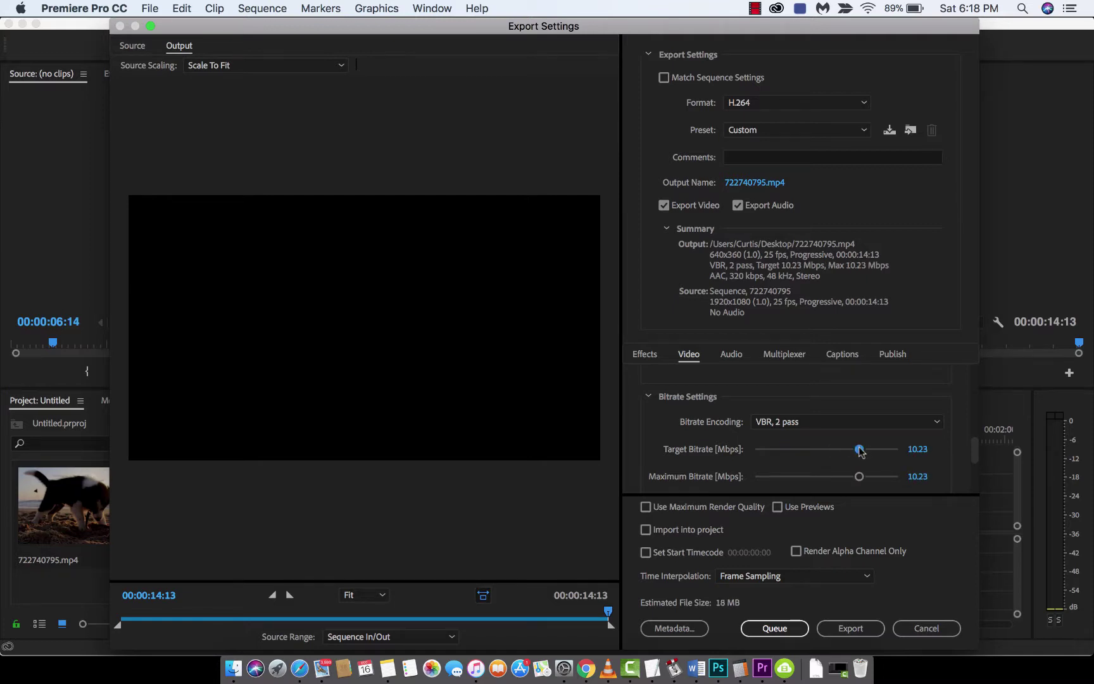
drag(859, 449, 788, 449)
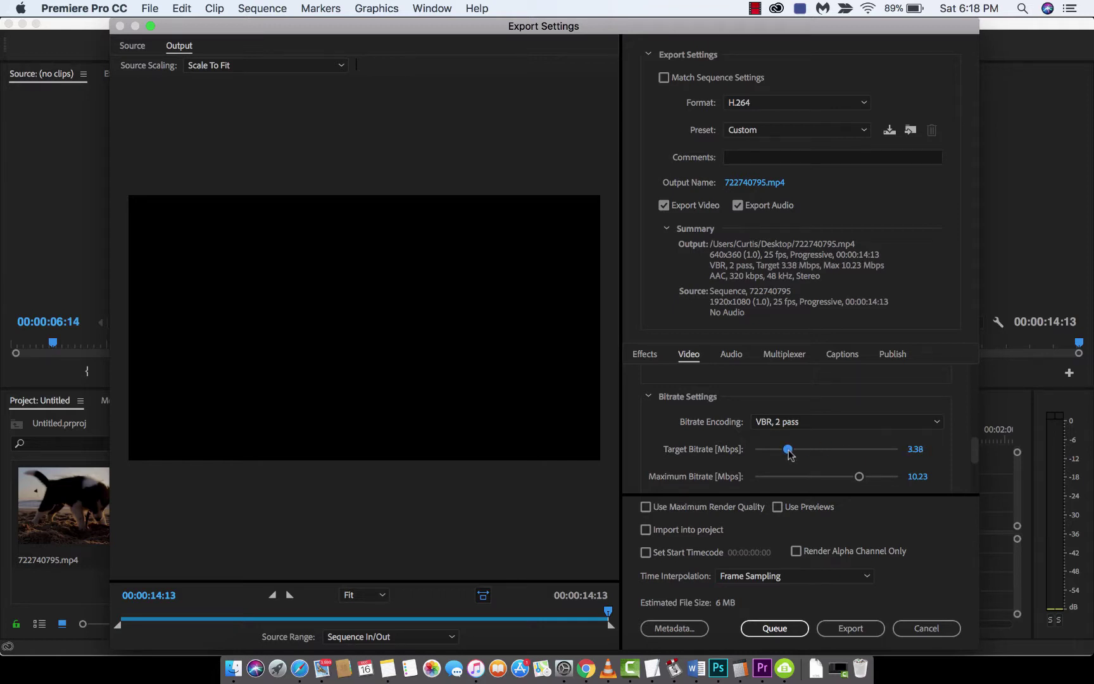
click(916, 449)
text(3)
key(Return)
click(918, 476)
text(4)
key(Return)
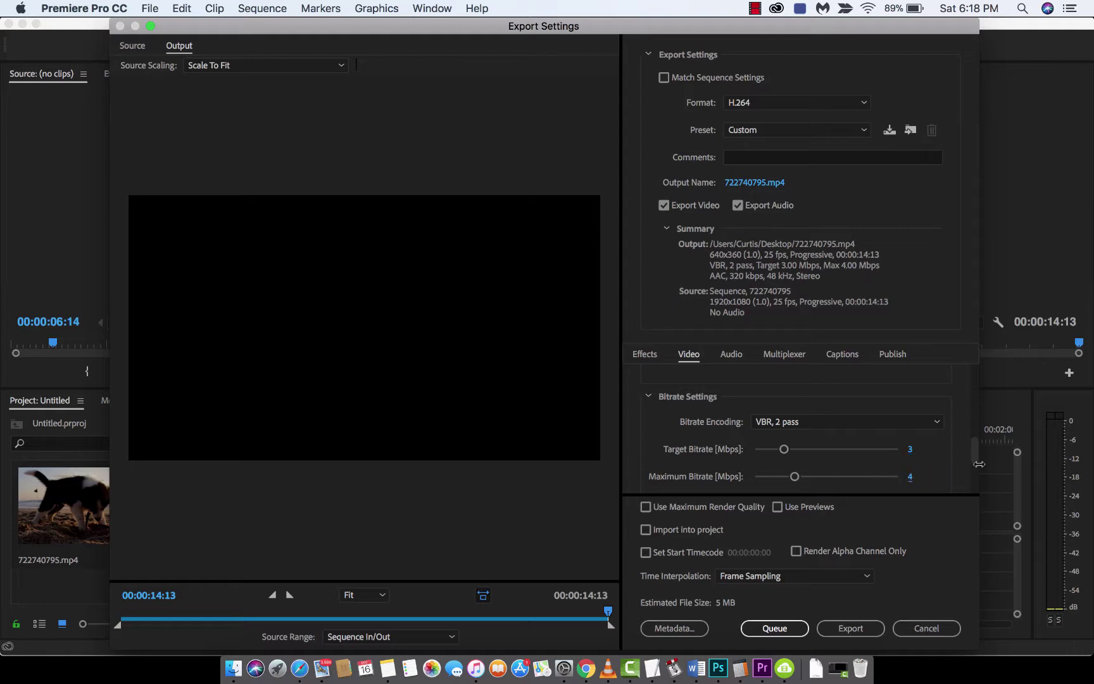
scroll(958, 446, down, 3)
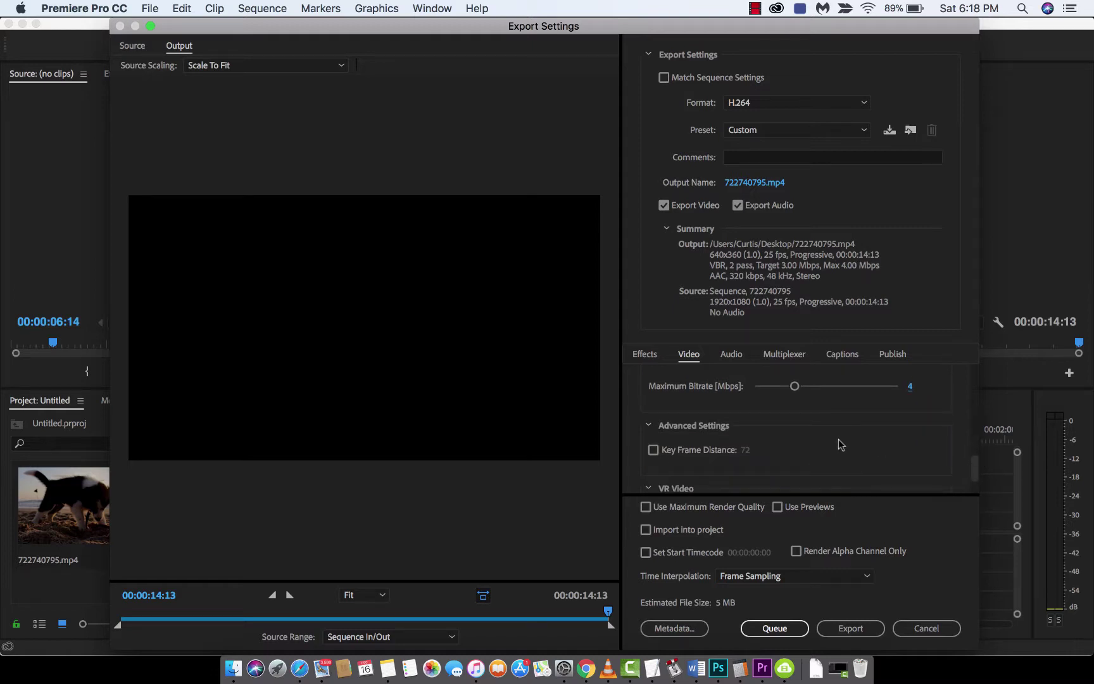
scroll(840, 445, down, 1)
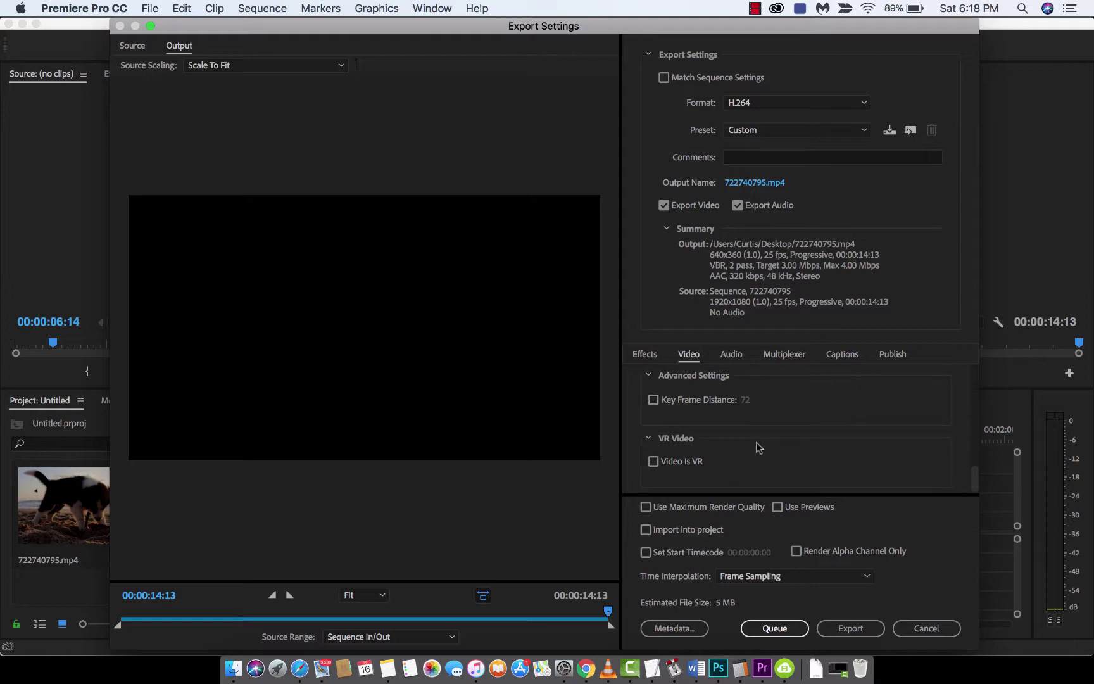
scroll(760, 443, up, 1)
scroll(760, 428, down, 1)
Step: Enable Use Maximum Render Quality and save the output as DoggyOnTheBeach-Instagram.mp4 in Creative Cloud Files
click(645, 508)
click(749, 184)
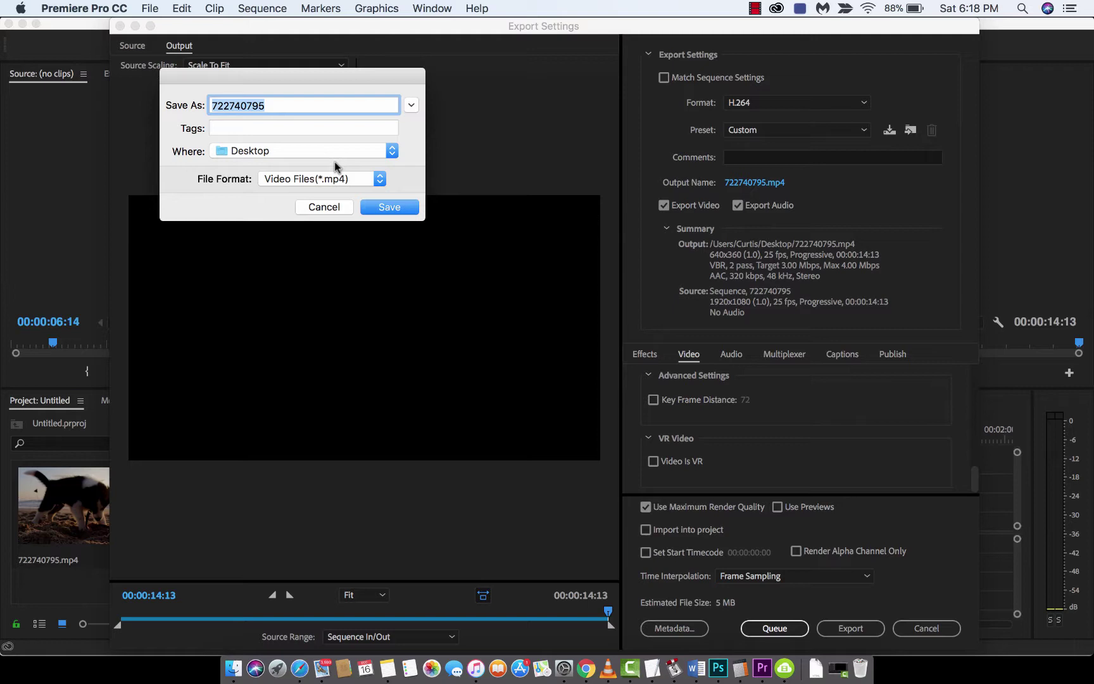
text(Doggy)
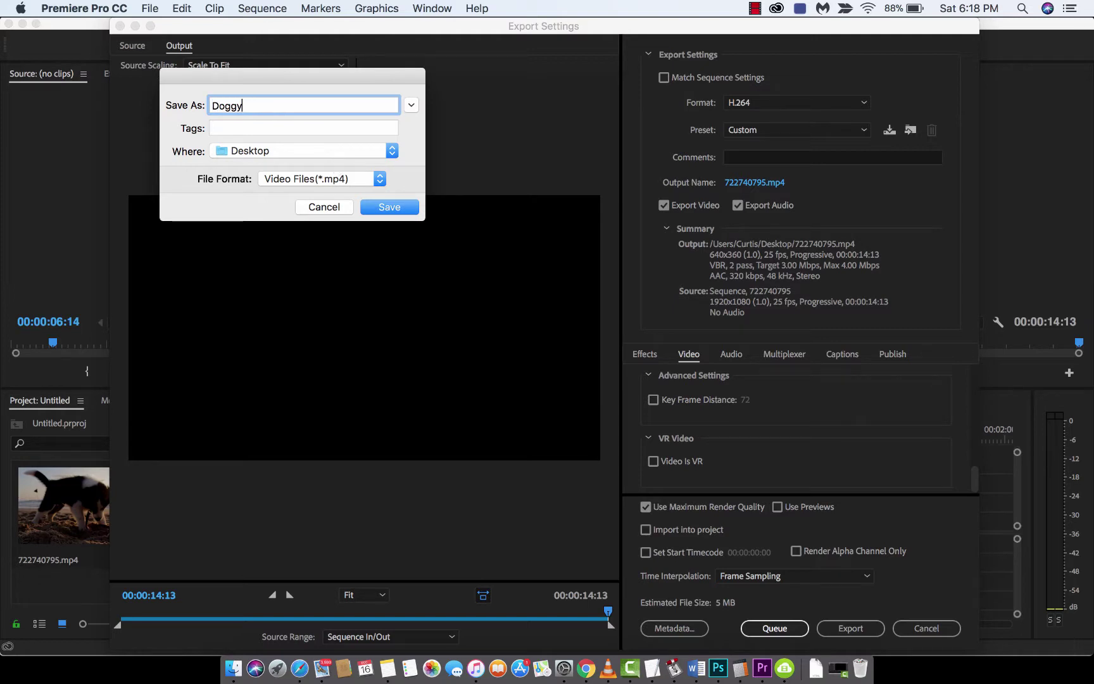
text(OnTheBeach-Instagram)
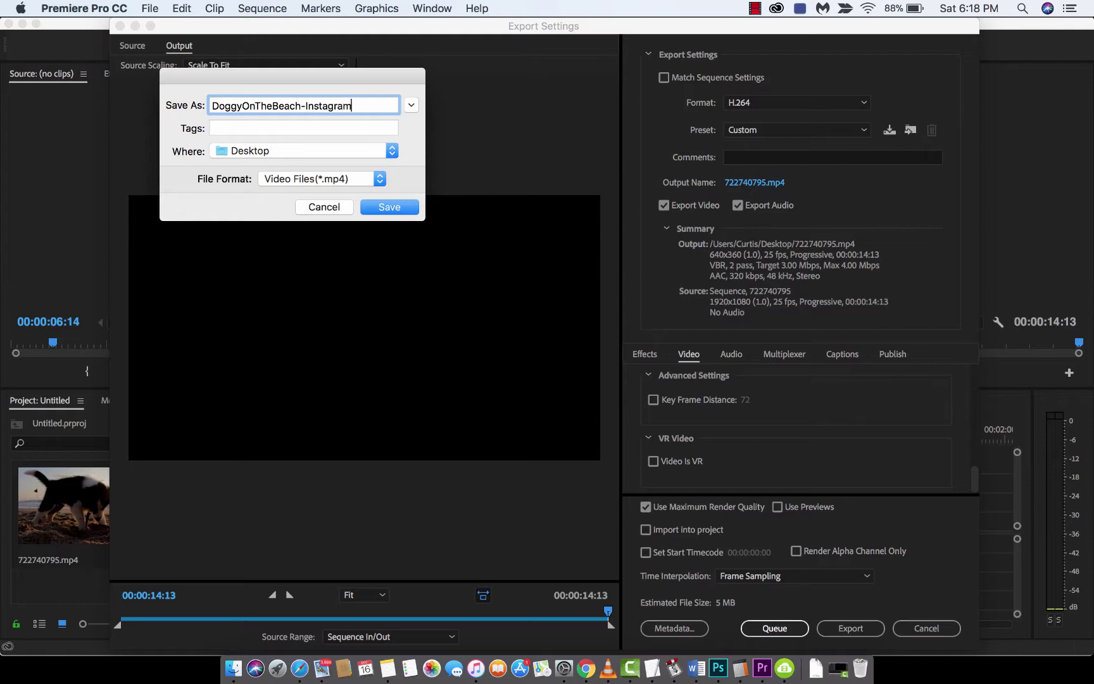
click(294, 155)
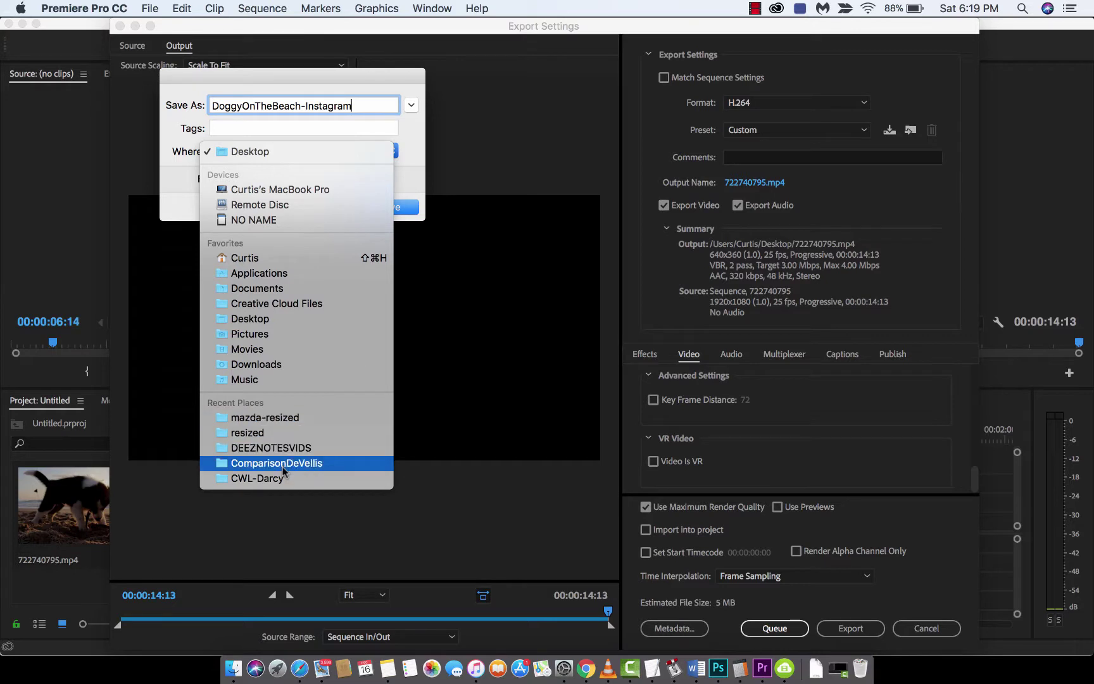
click(277, 304)
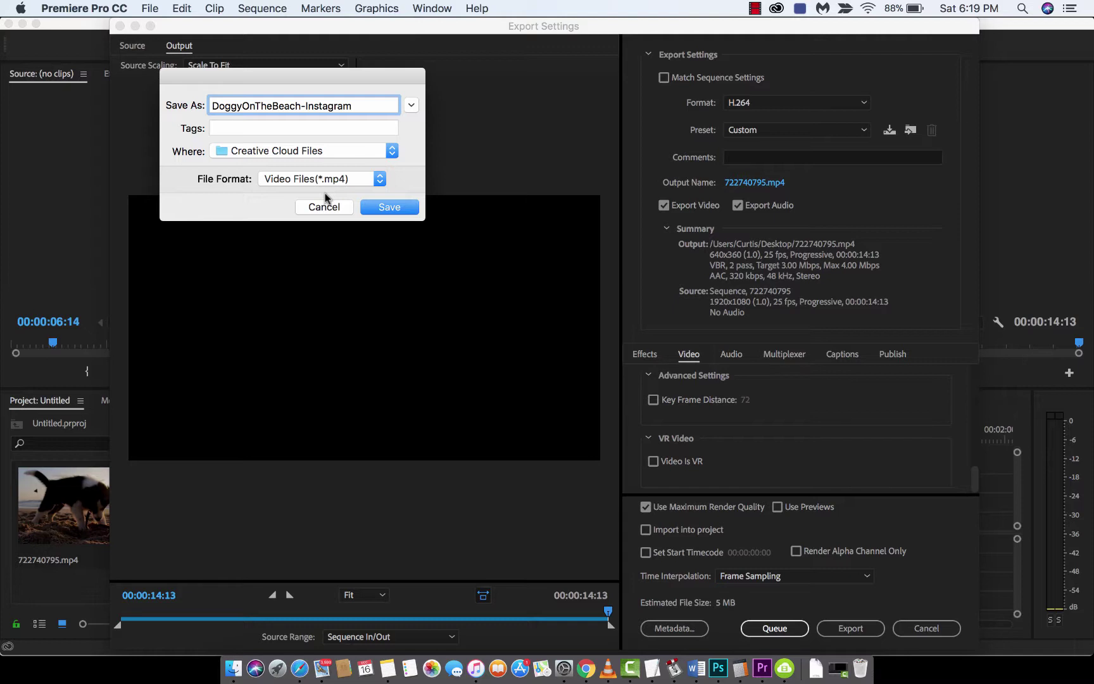
click(385, 208)
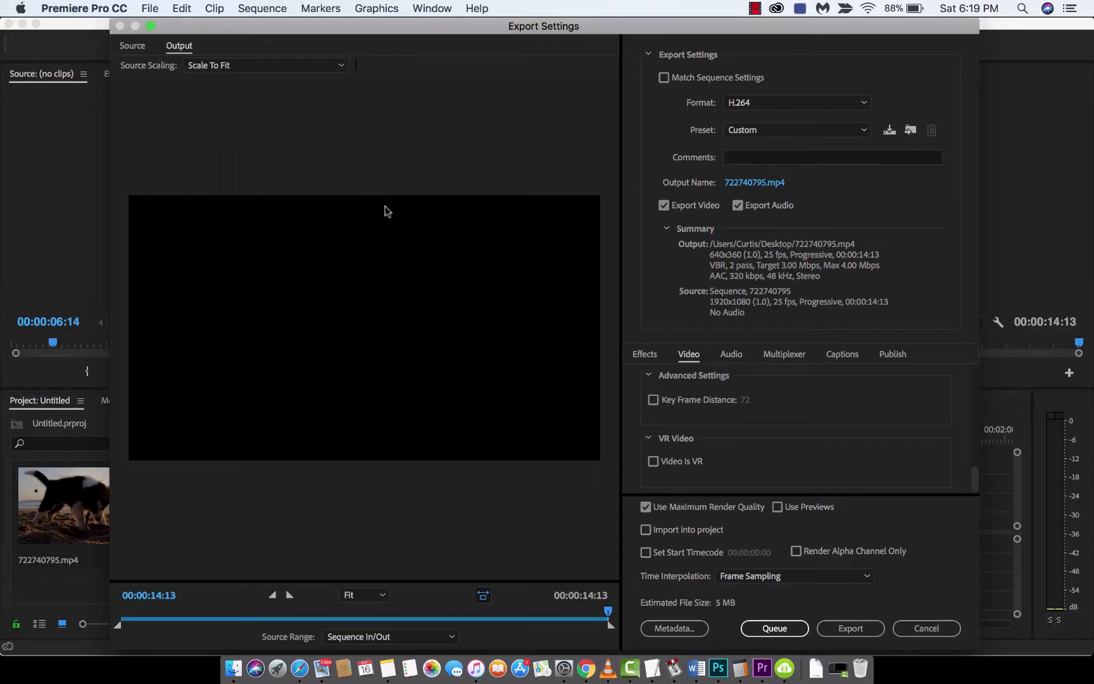
Step: Export DoggyOnTheBeach-Instagram.mp4 and let the two-pass encode finish
click(851, 630)
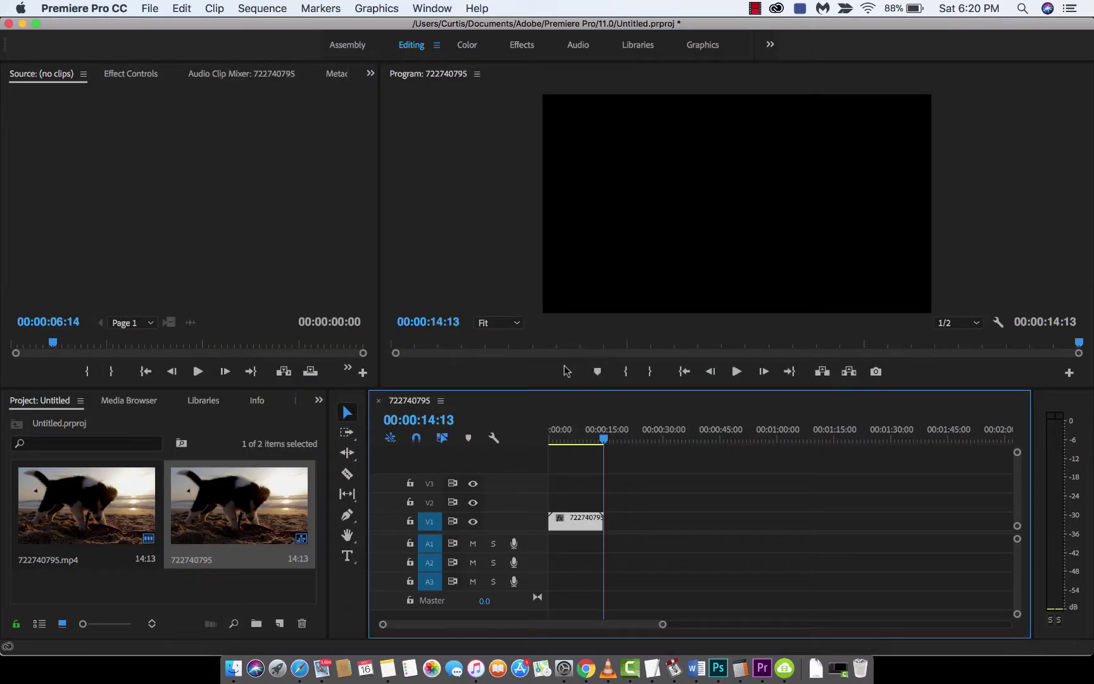
Step: Play DoggyOnTheBeach-Instagram.mp4 from Finder's Creative Cloud Files folder, then close the player
click(233, 668)
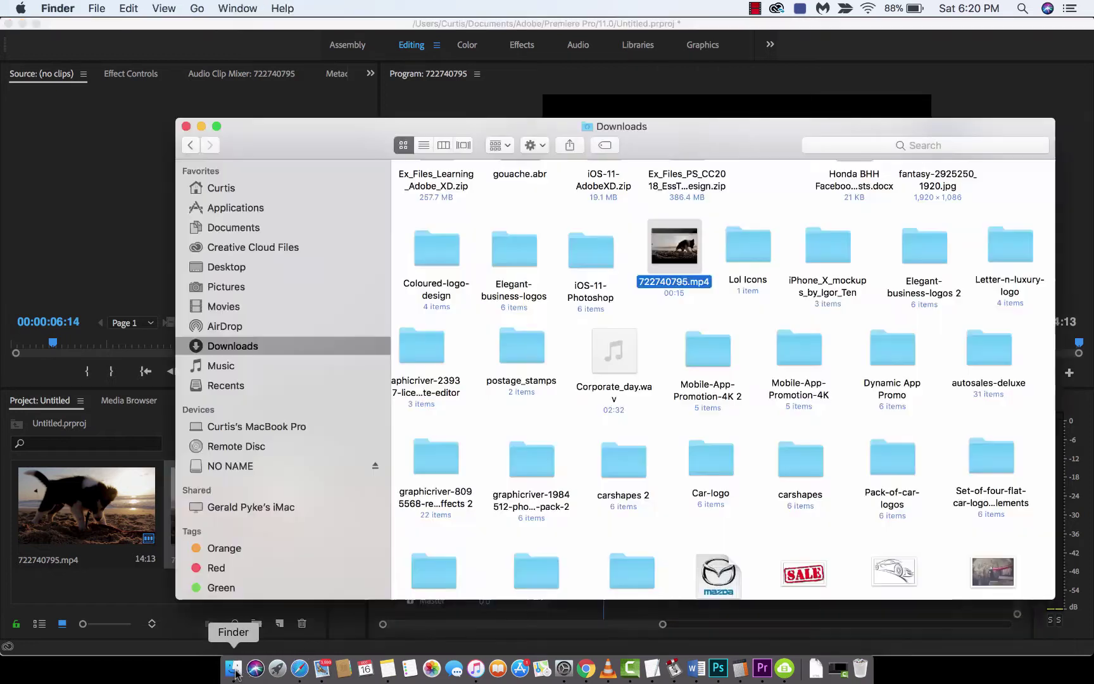
click(249, 247)
scroll(500, 298, right, 2)
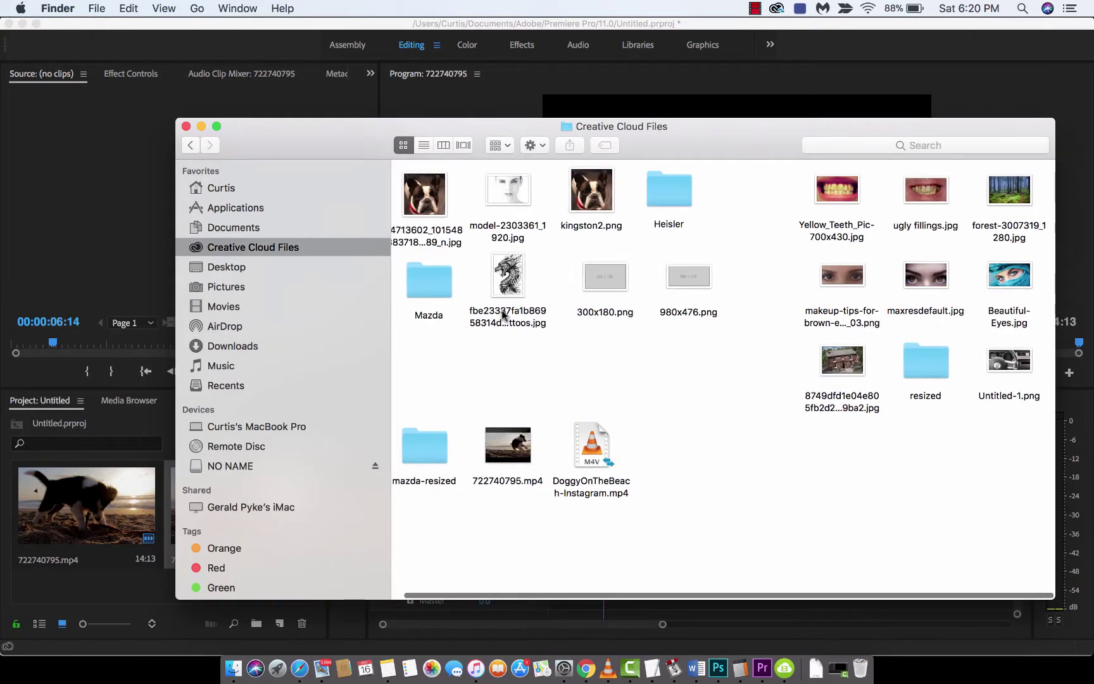
click(589, 443)
right_click(589, 445)
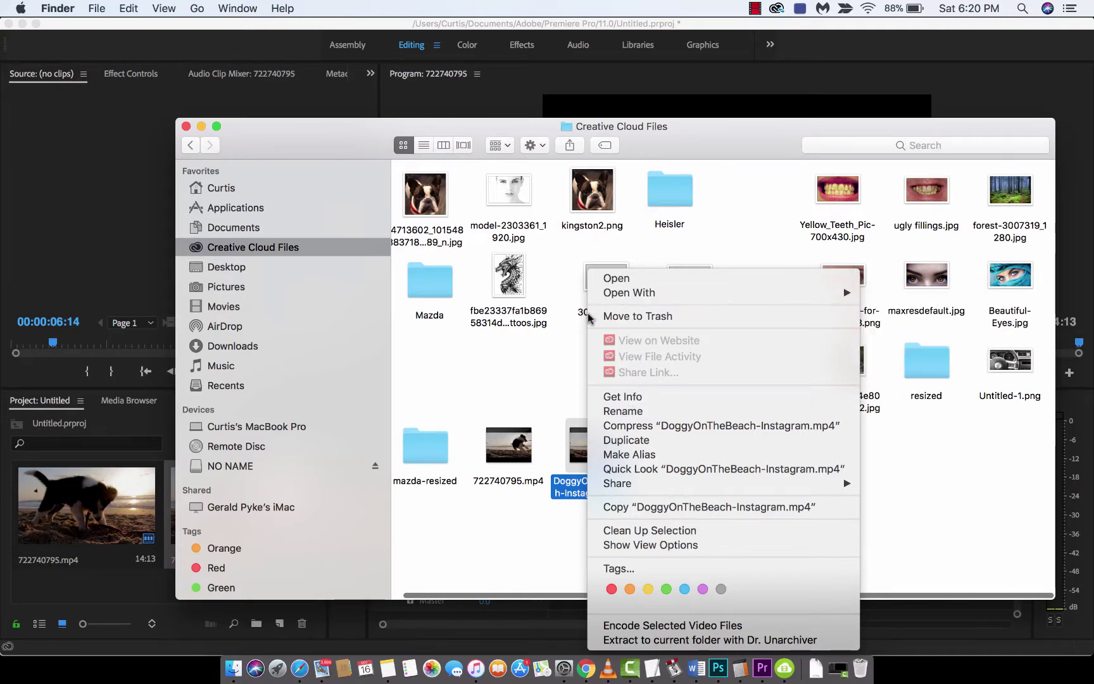
click(619, 278)
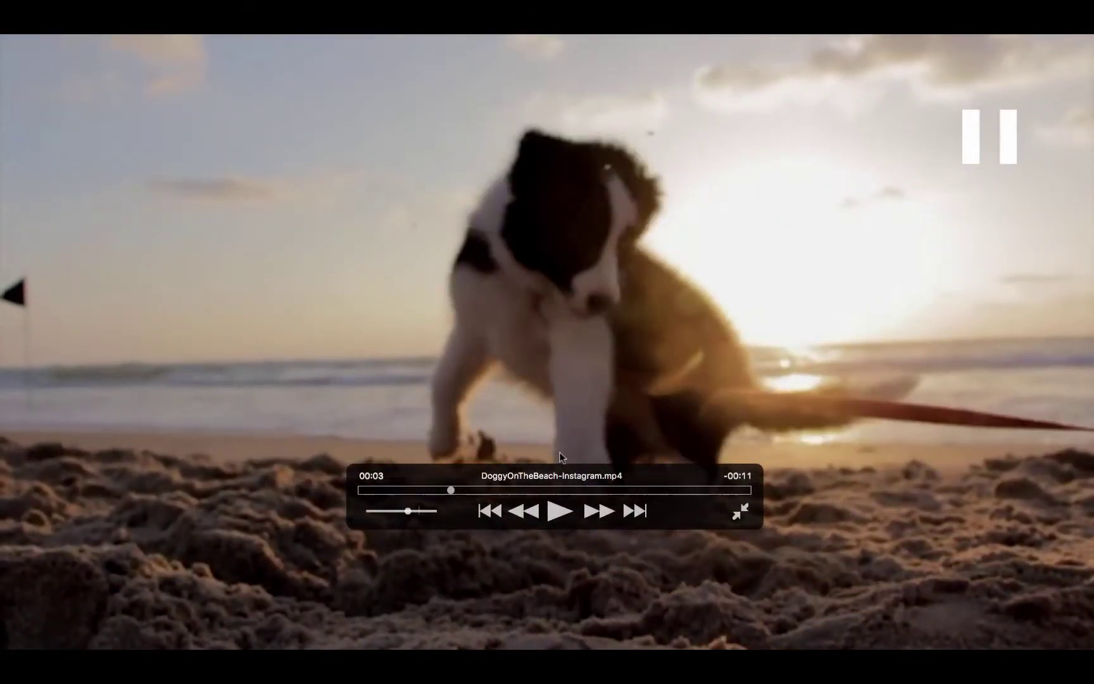
key(super+w)
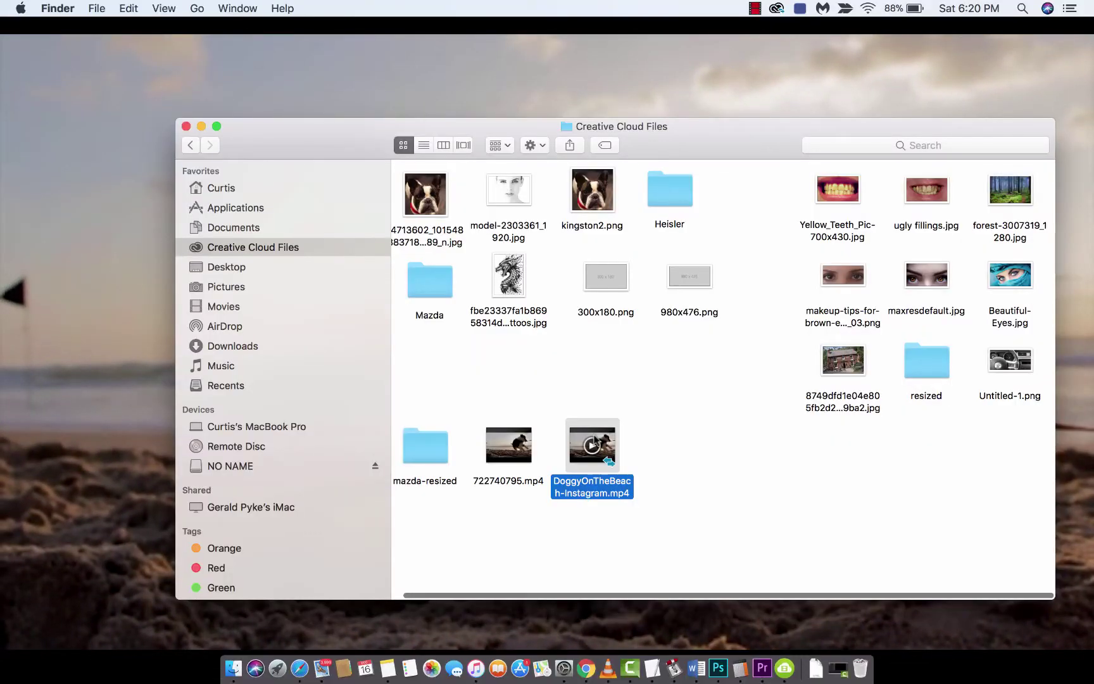
Step: Load hootsuite.com in the Safari browser
click(586, 667)
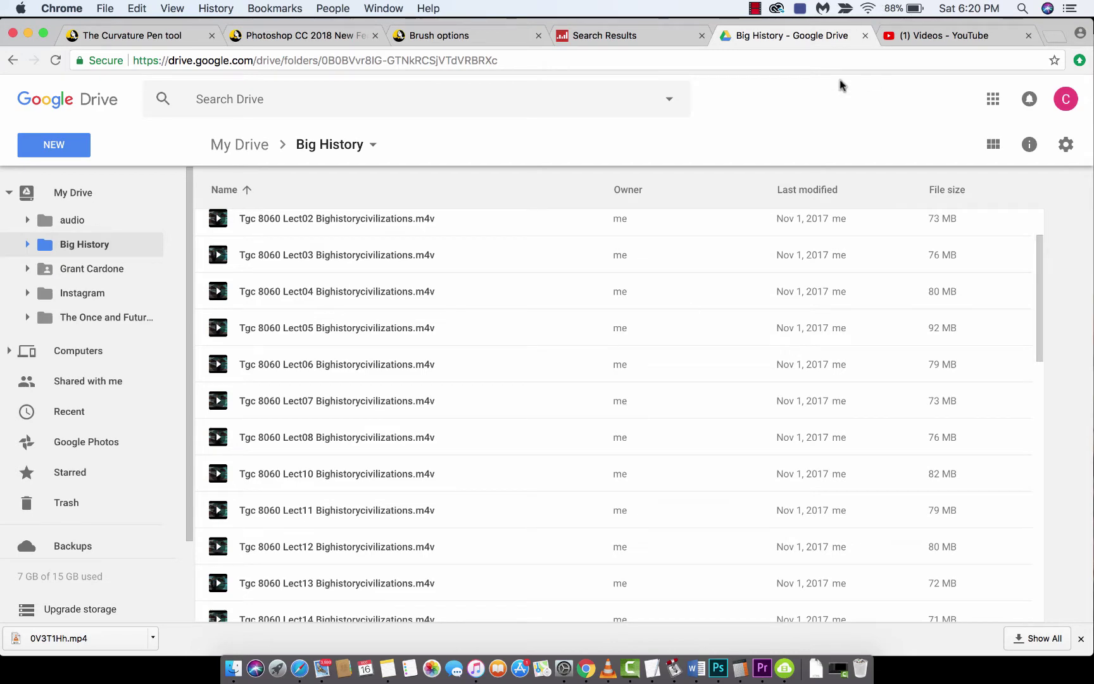
click(299, 668)
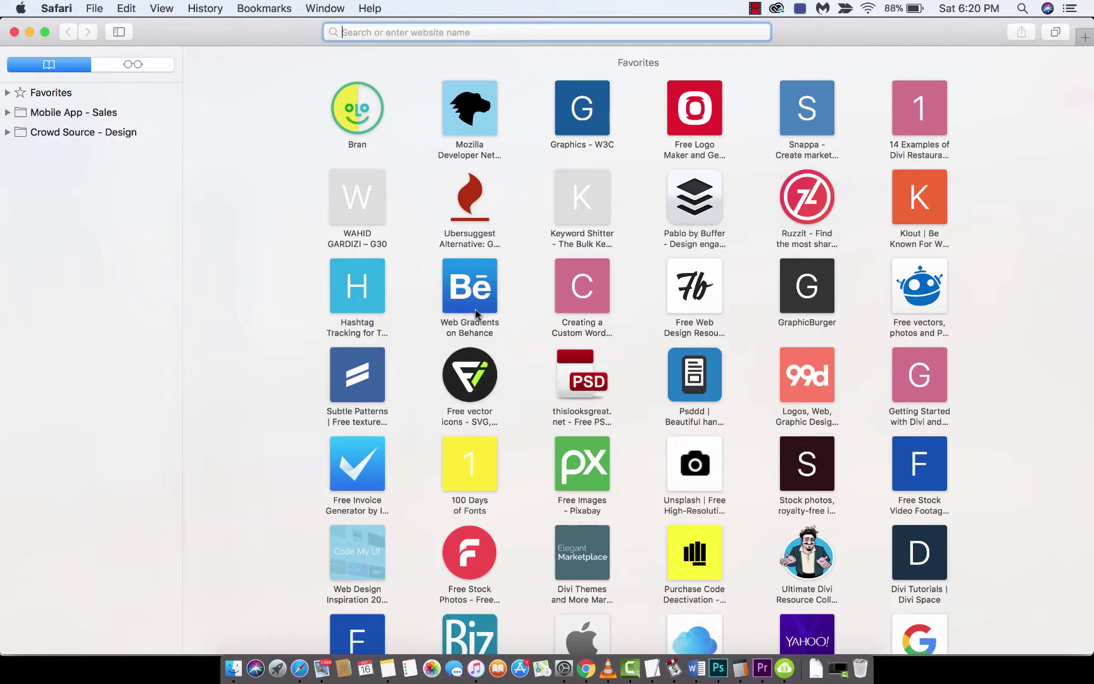
text(hootsuite.)
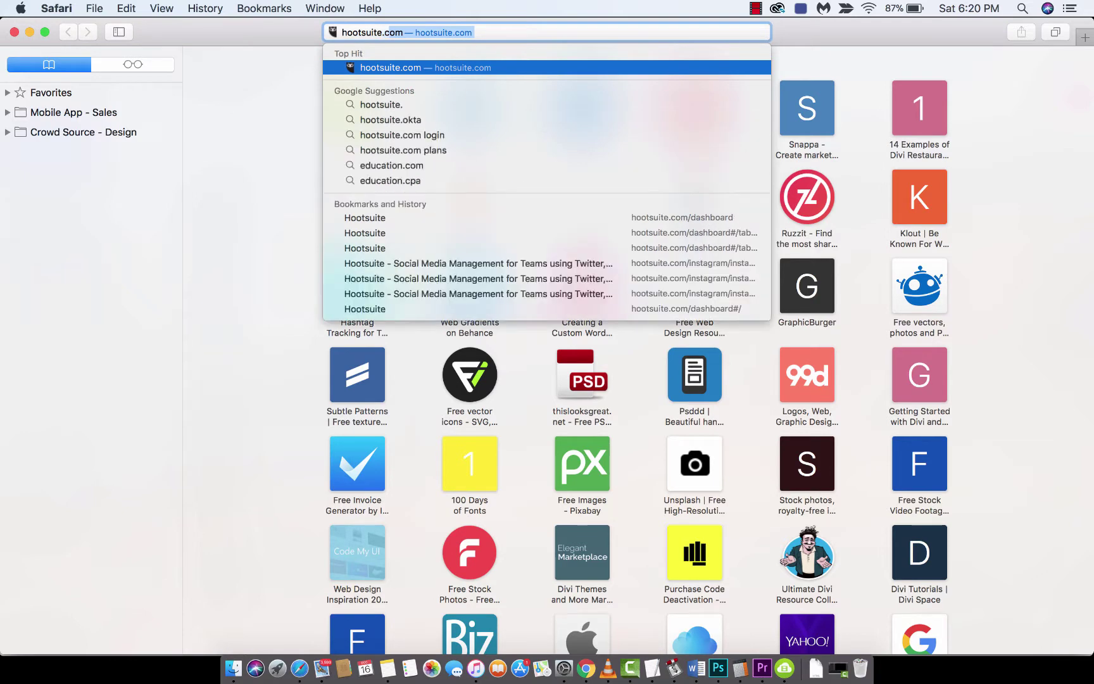
key(Return)
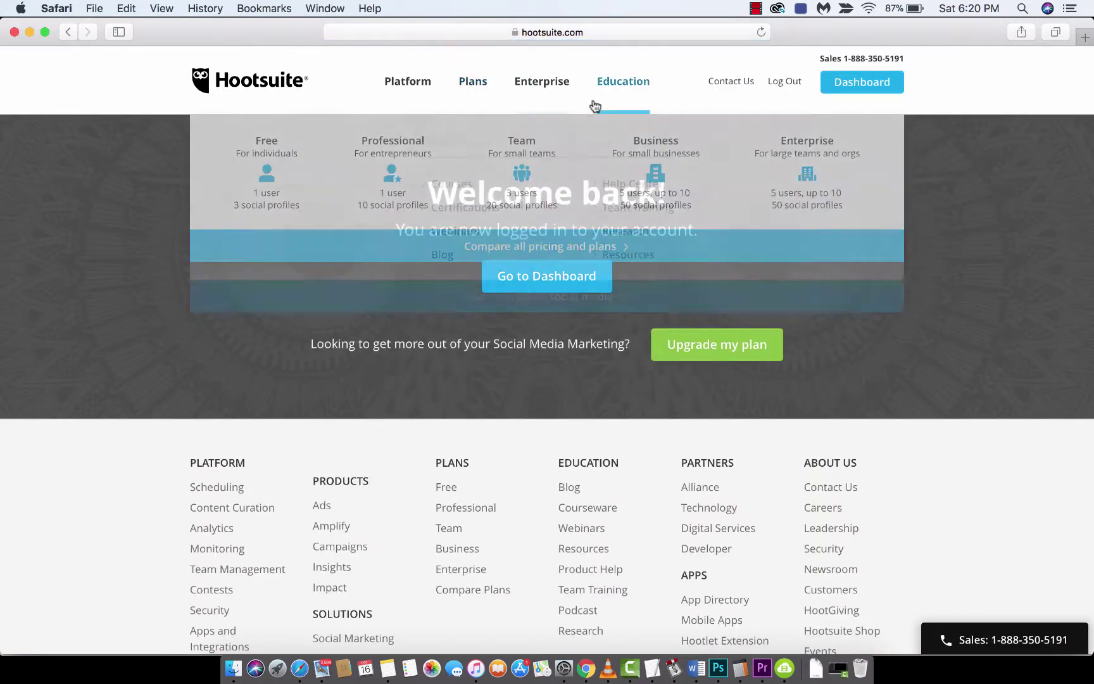
Step: Show the Surrey Doggy Daycare streams on the dashboard, then play and pause the Timeline video
click(876, 81)
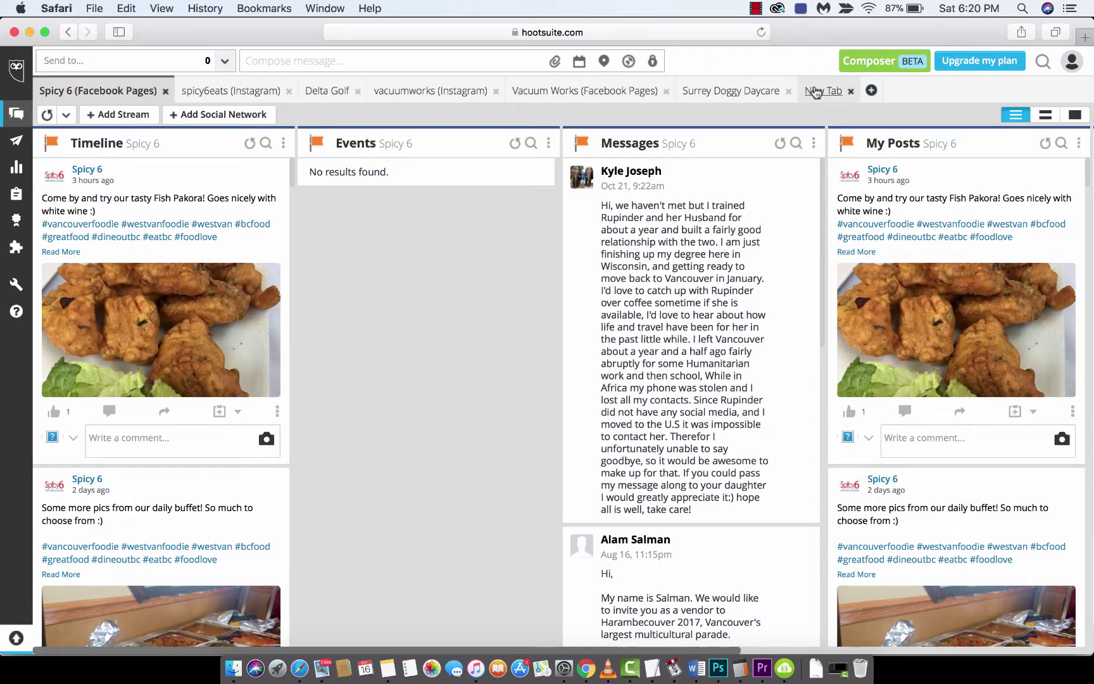
click(729, 95)
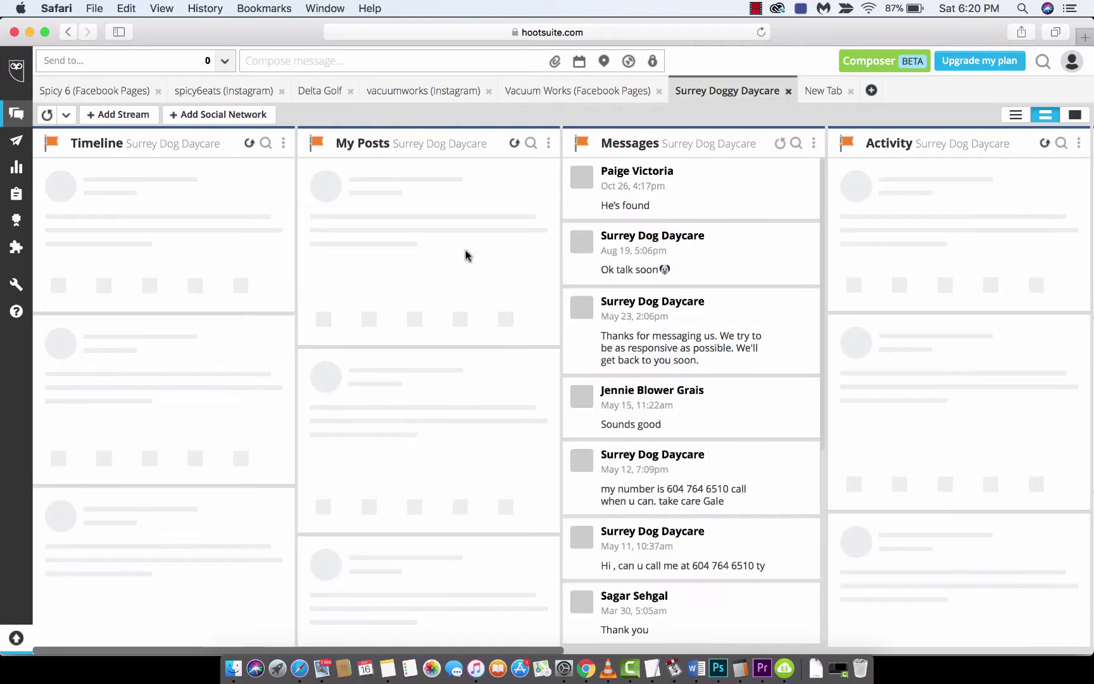
click(179, 366)
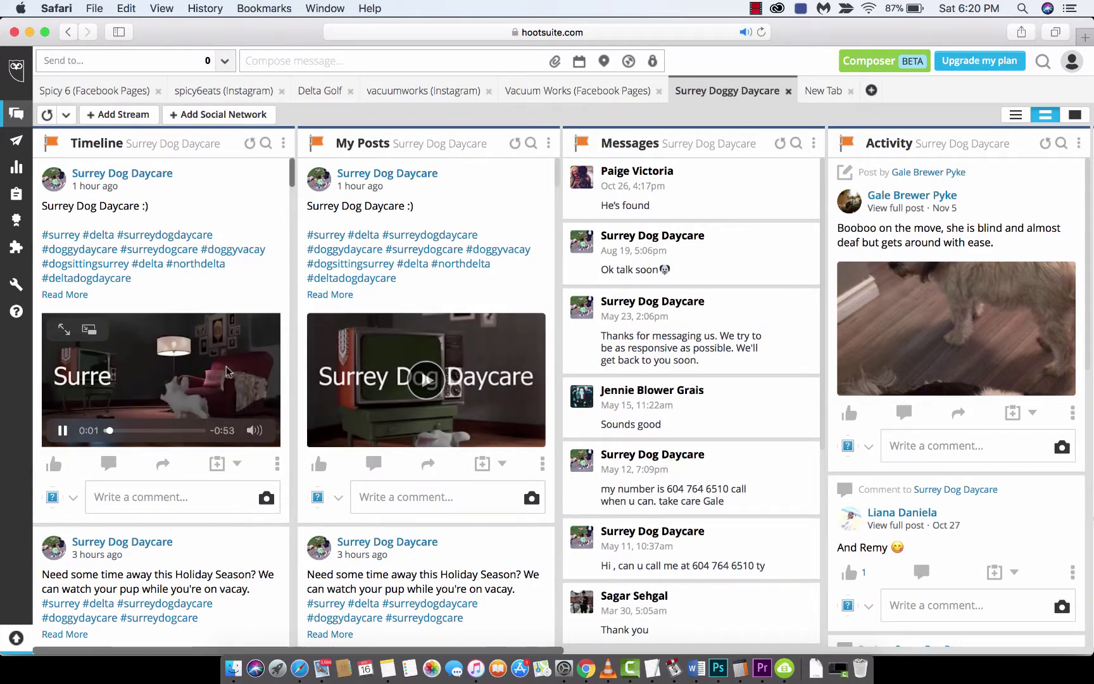
click(190, 406)
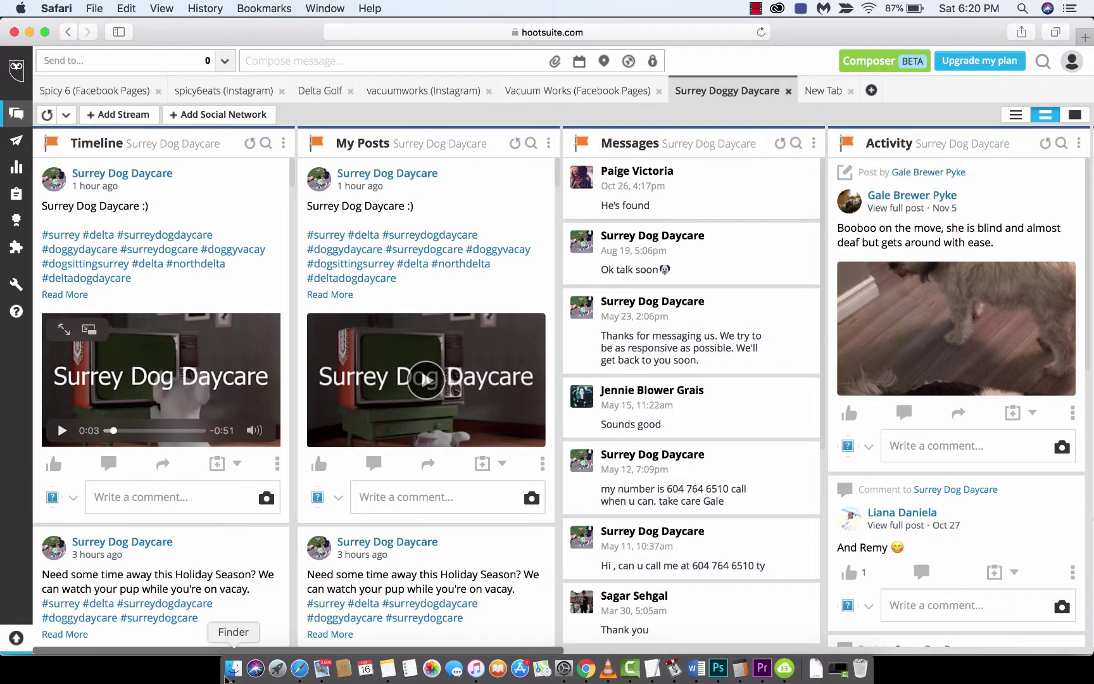
click(228, 675)
Step: Attach the exported beach clip to a new post for the surreydoggydaycare Instagram profile
drag(580, 445, 487, 230)
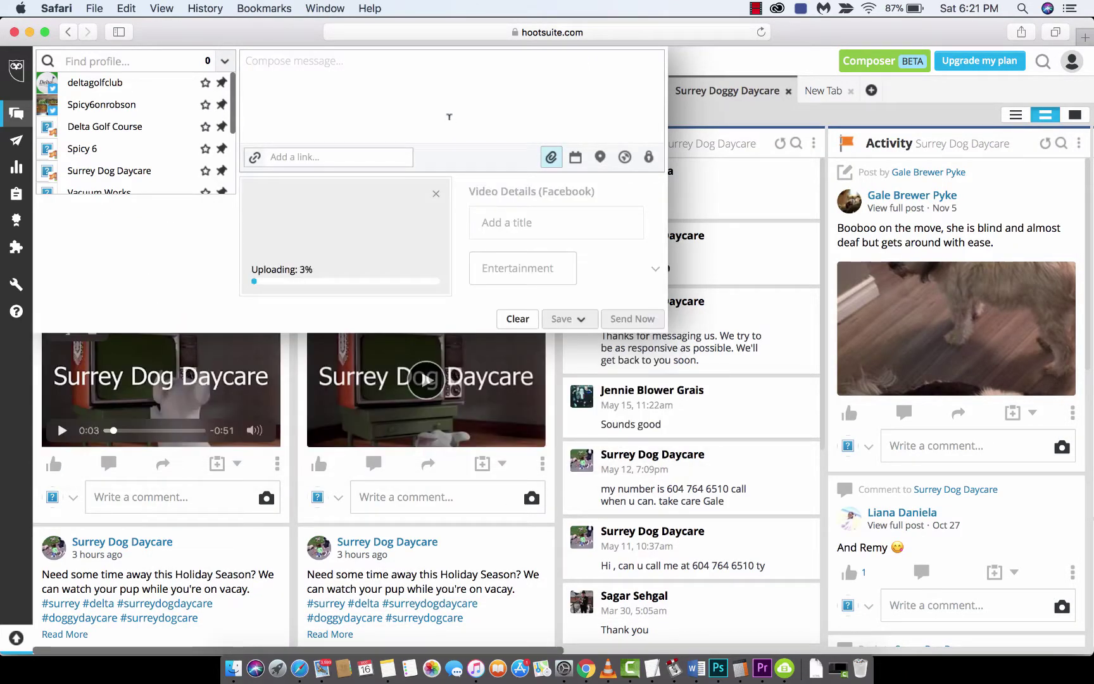
mouse_move(145, 138)
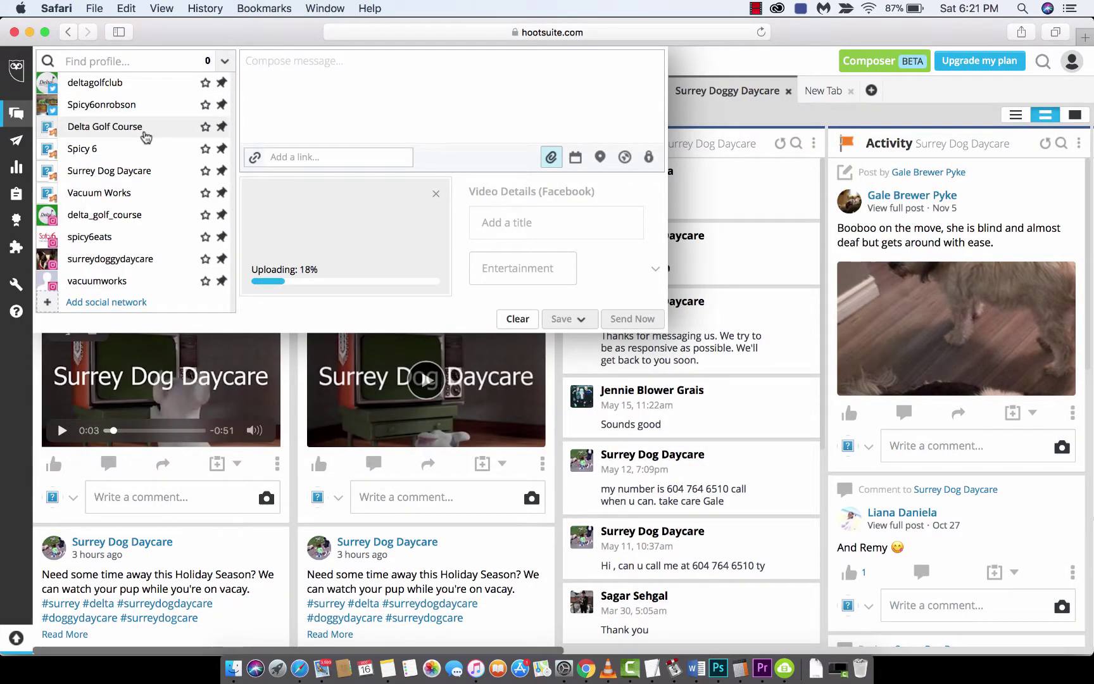
click(113, 258)
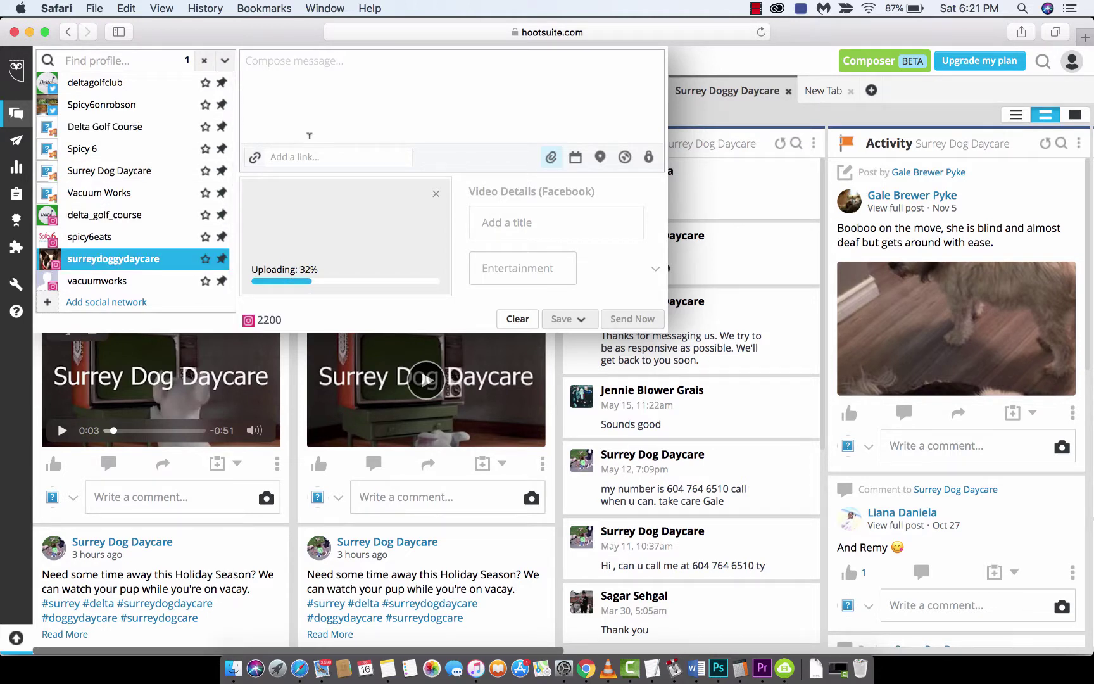
click(338, 103)
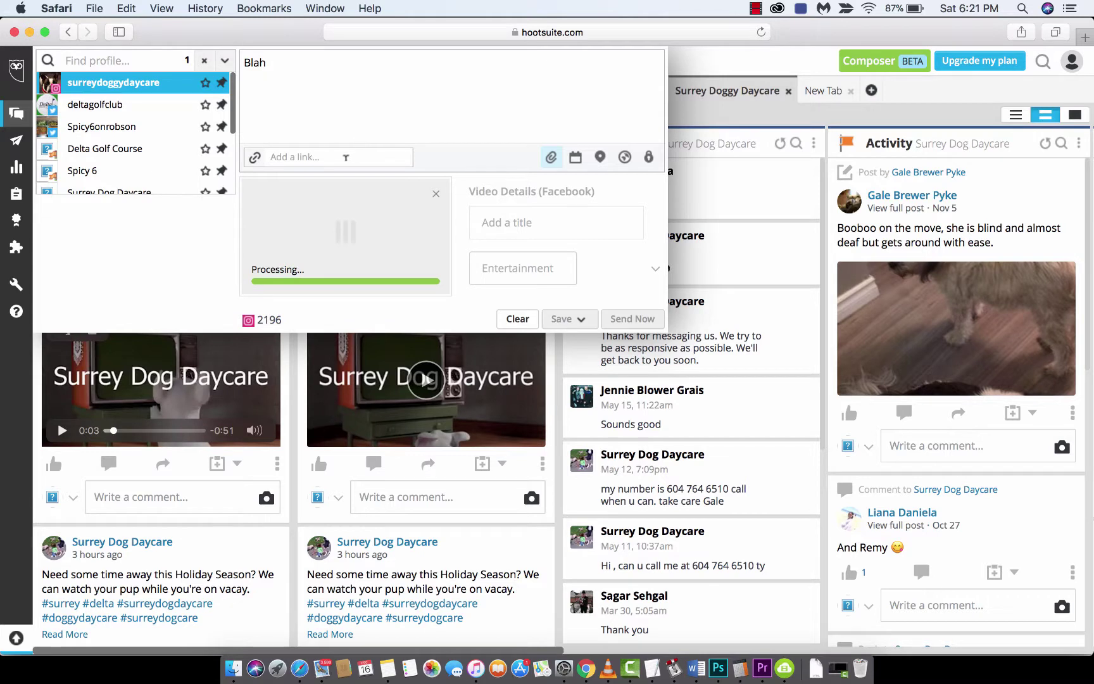
Step: Clear the test text from the message and deselect the surreydoggydaycare profile
key(BackSpace)
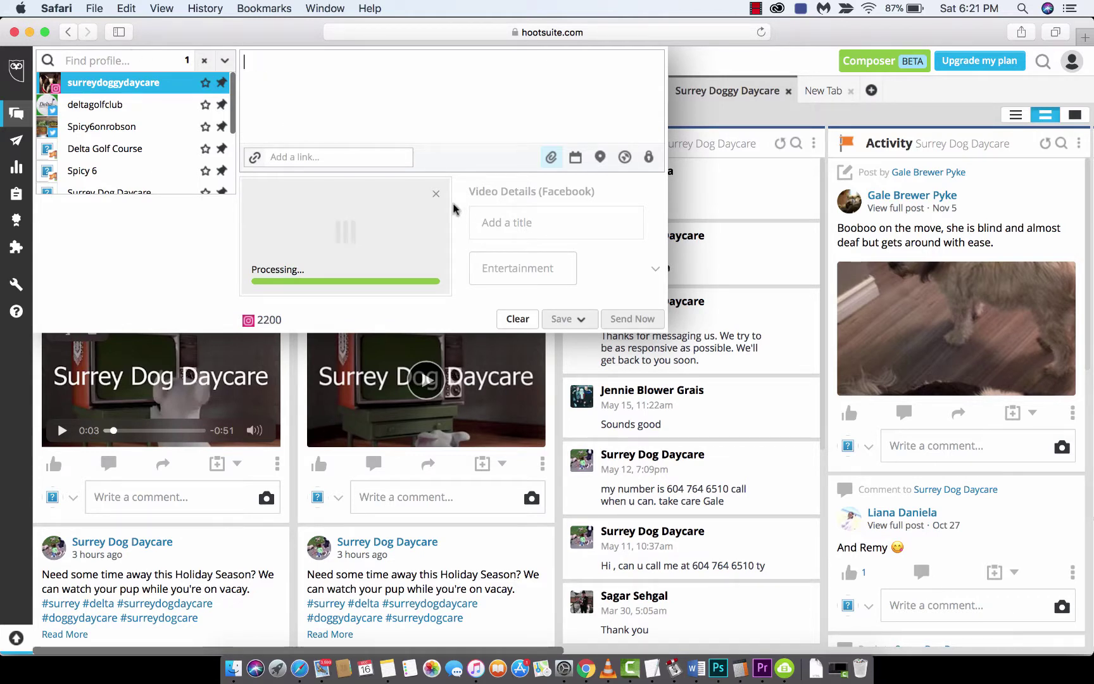
click(204, 60)
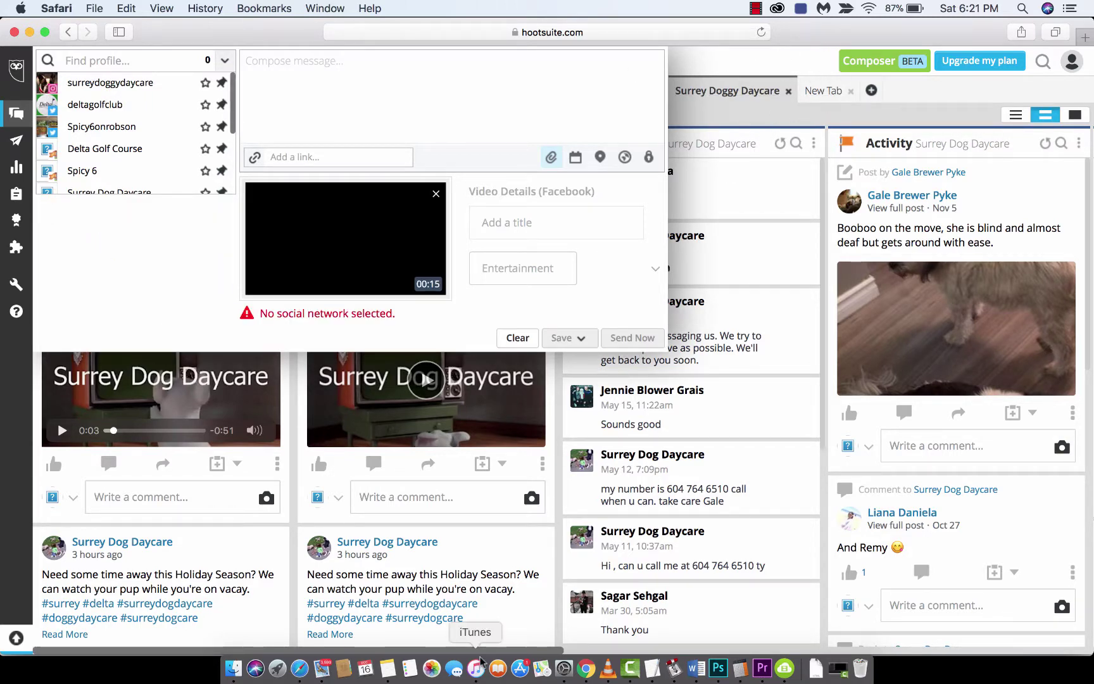
click(586, 668)
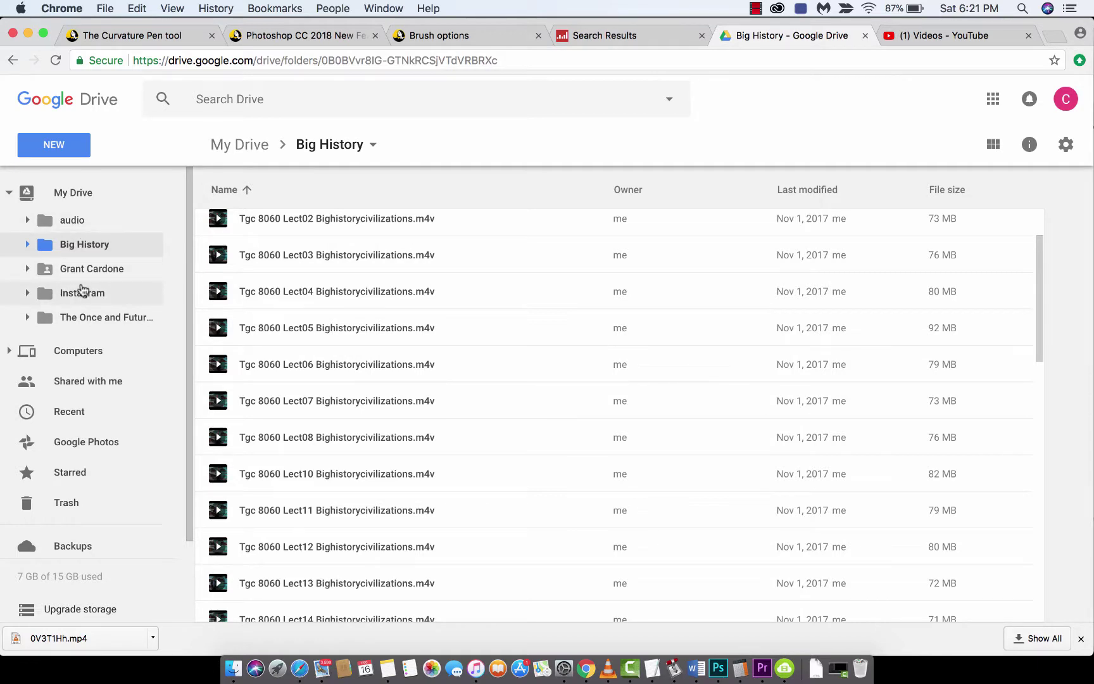
Step: Browse the audio and The Once and Future King folders, then return to My Drive
click(77, 219)
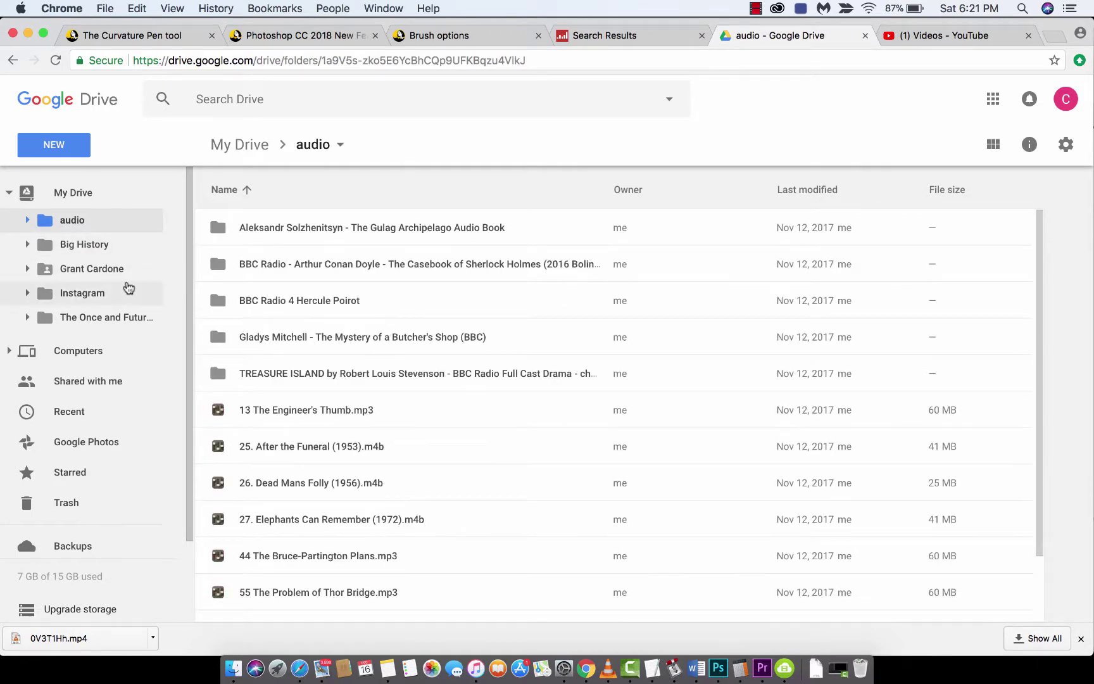
click(85, 316)
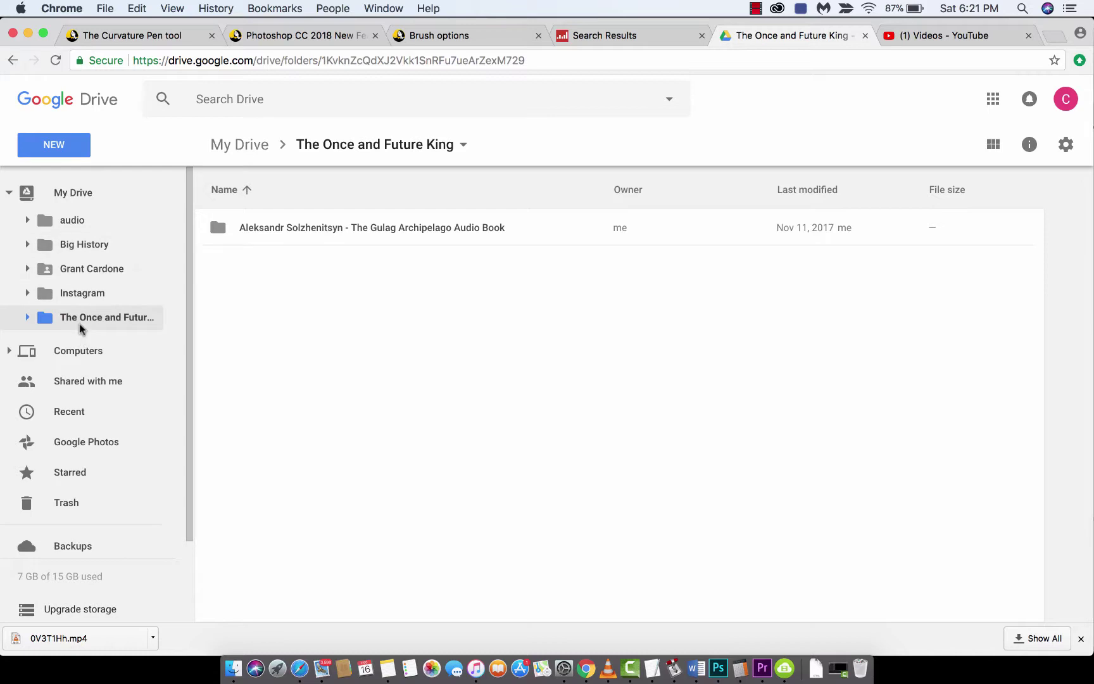
click(71, 193)
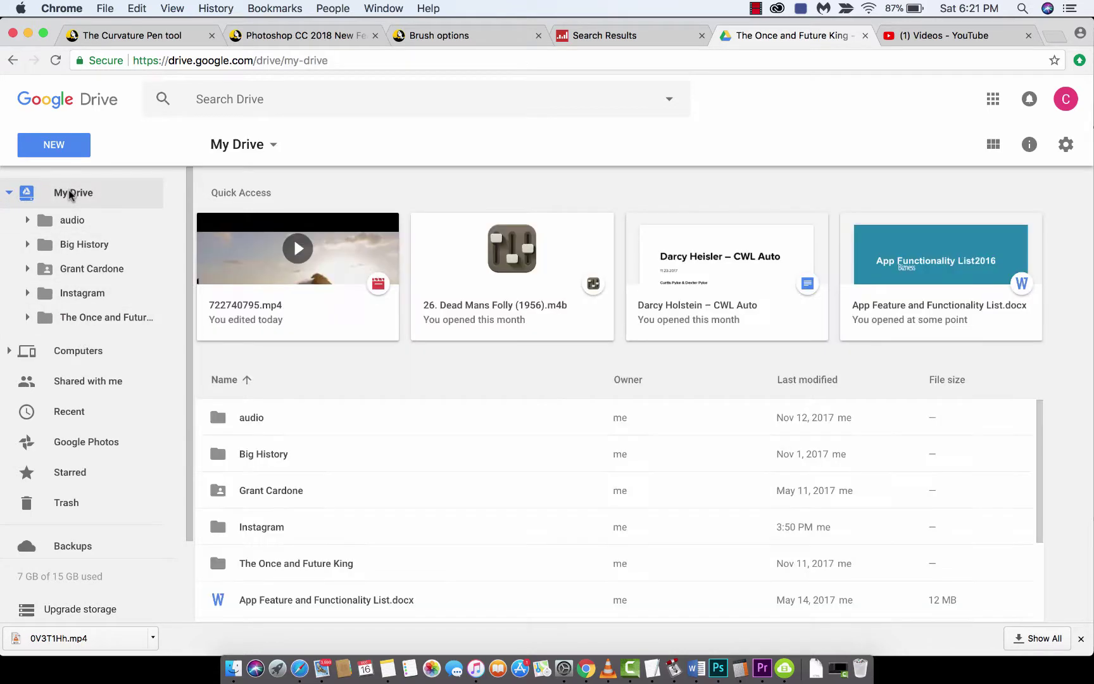
Step: Create a new folder named 'instagram' in My Drive and open it
click(57, 147)
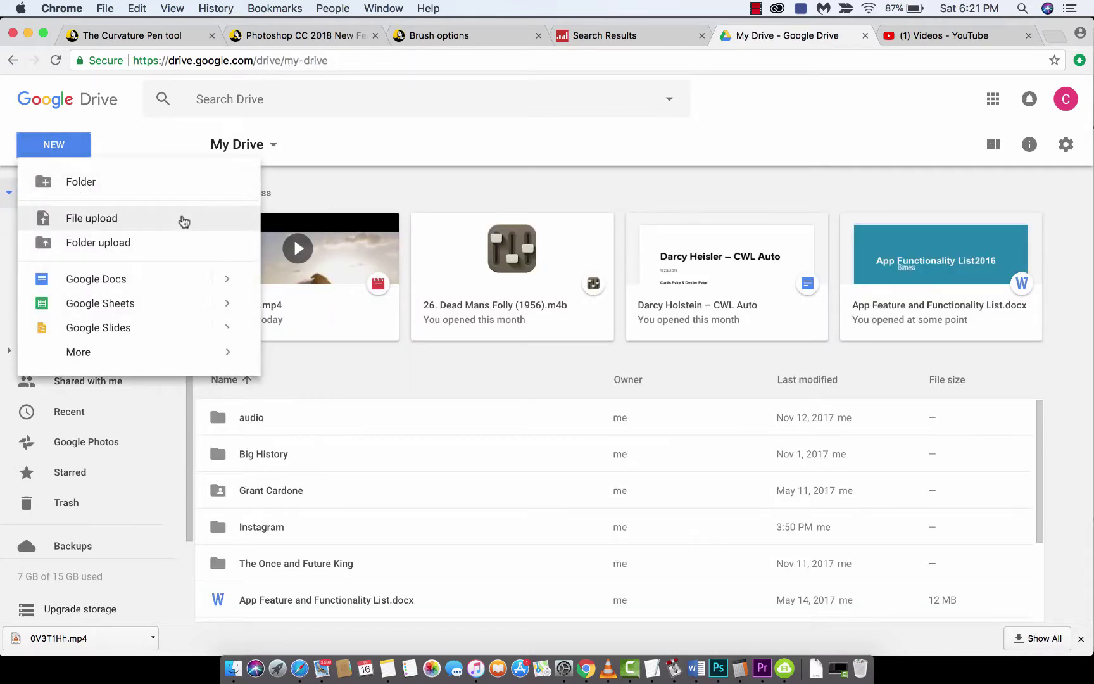
click(144, 188)
text(instagr)
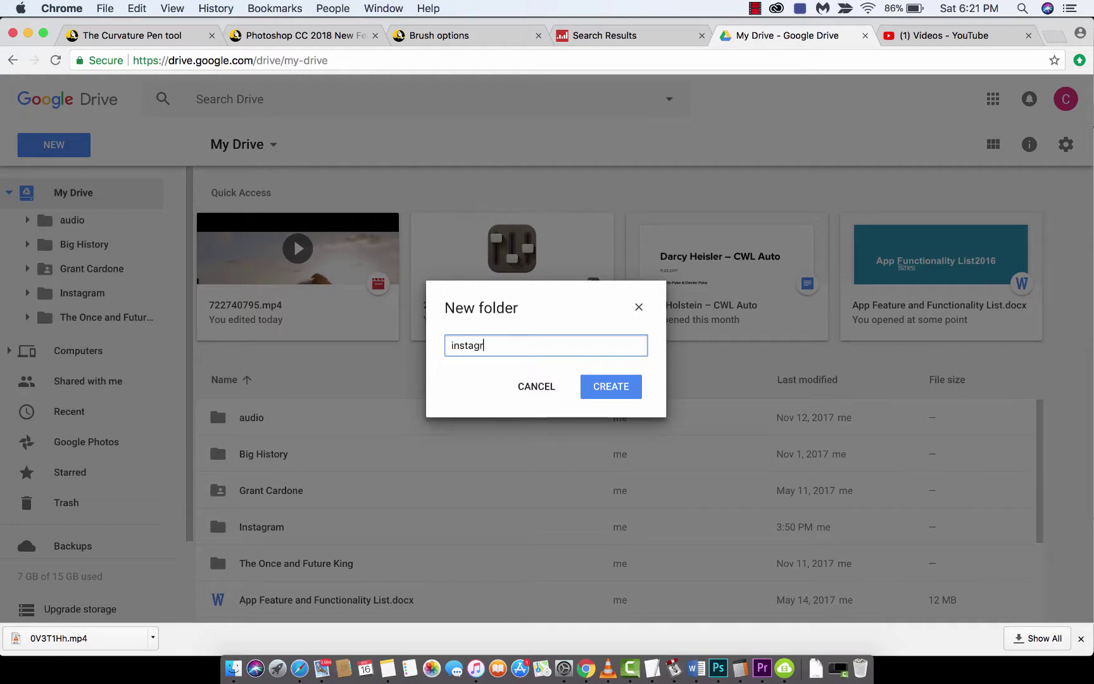
text(am)
key(Return)
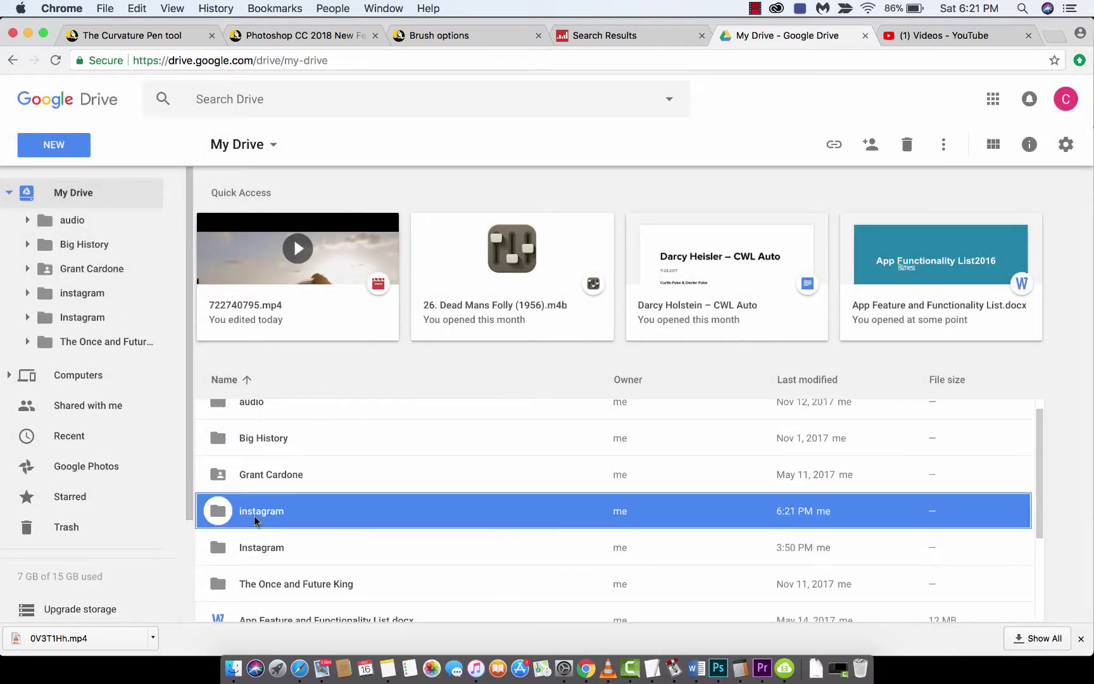
double_click(273, 510)
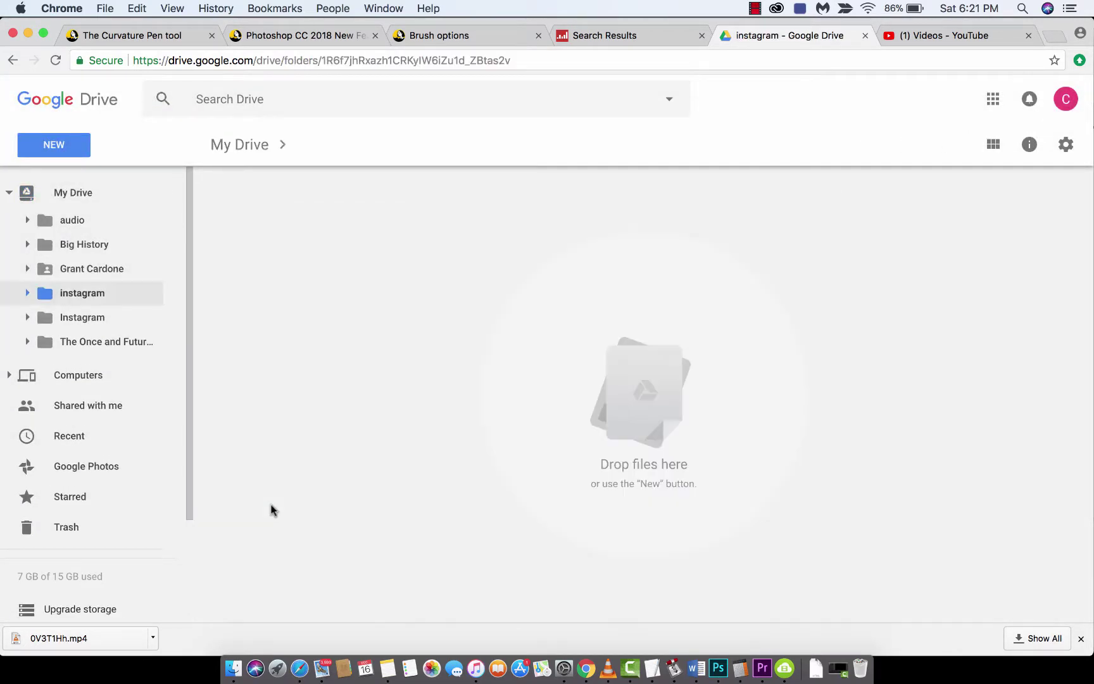
click(233, 668)
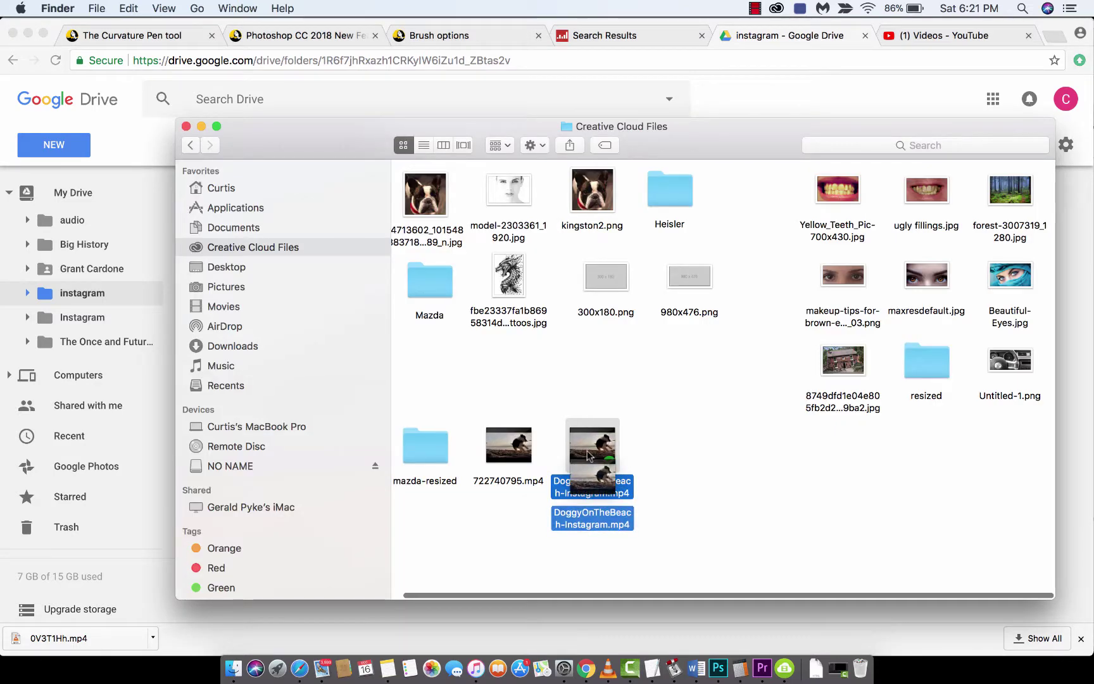